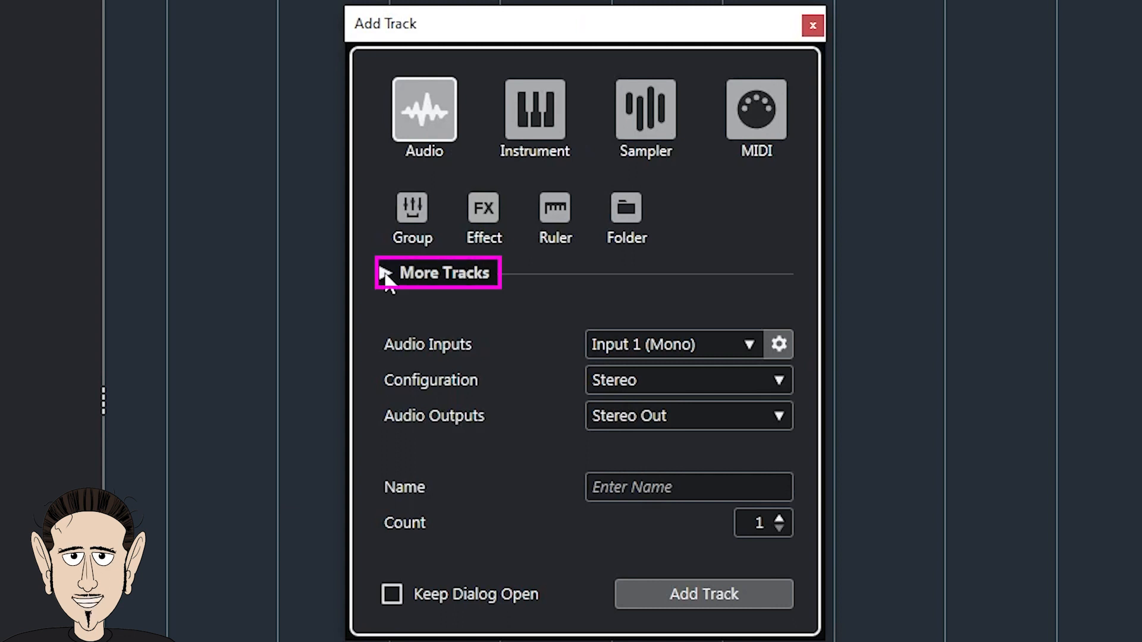
- Add a chord track to the project
{"action": "left_click", "coordinate": [455, 272]}
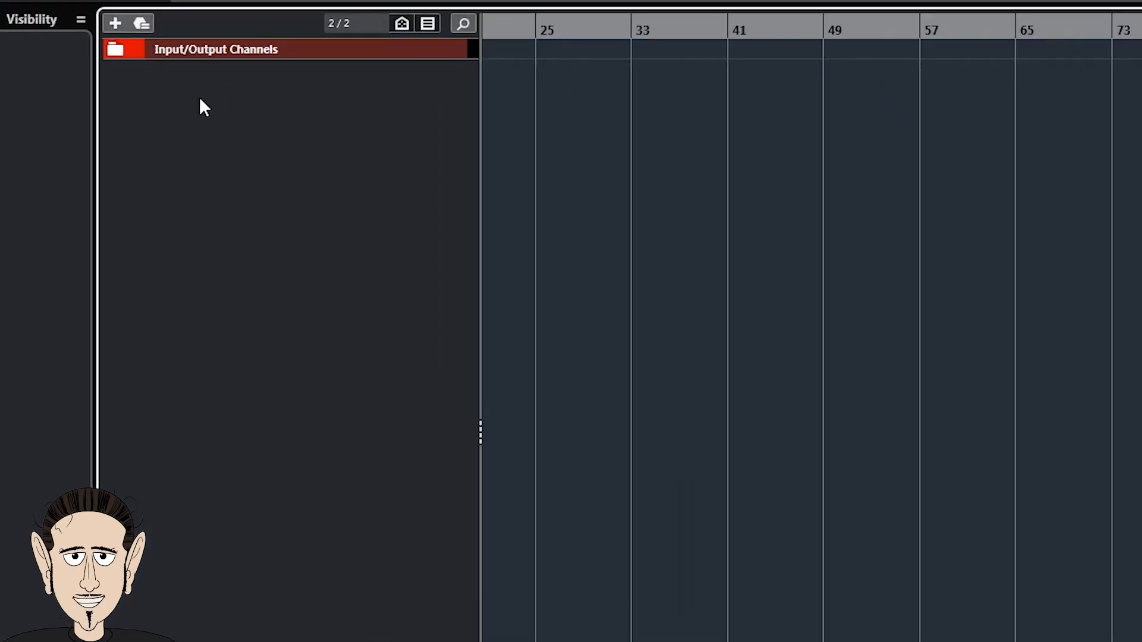
{"action": "right_click", "coordinate": [201, 101]}
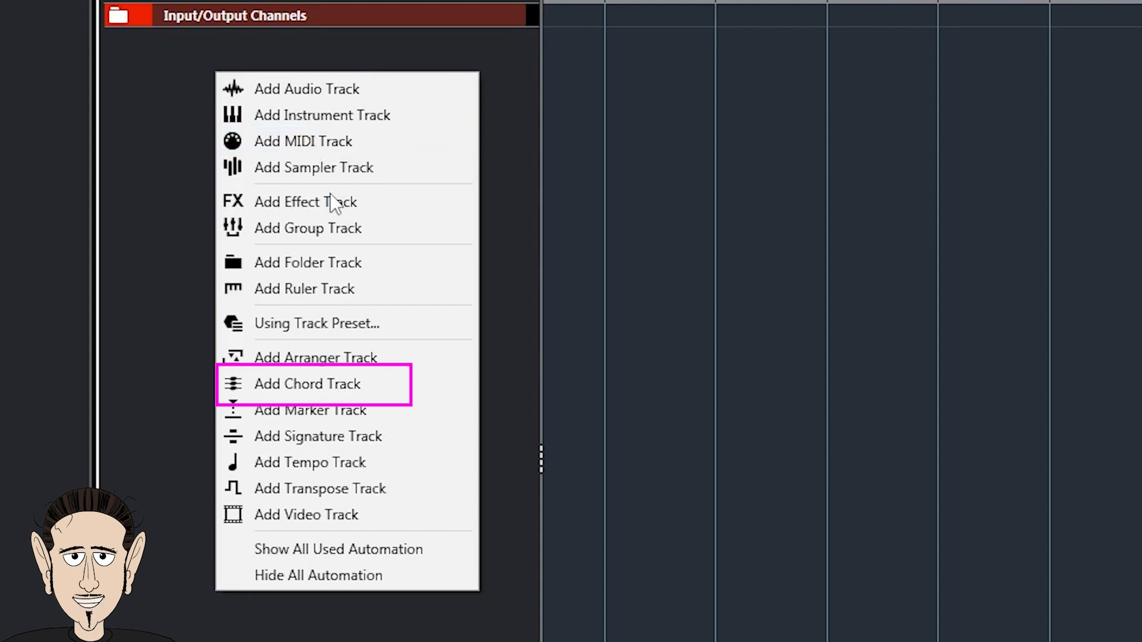
{"action": "left_click", "coordinate": [319, 384]}
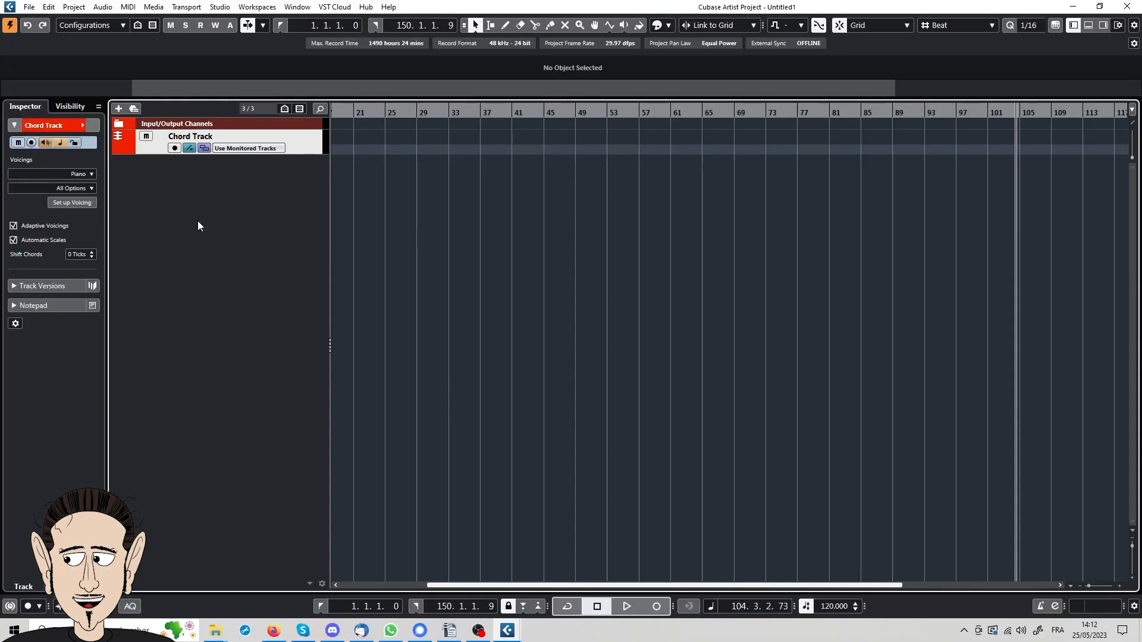
- Add an instrument track using Retrologue as the instrument, routed to Stereo Out
{"action": "right_click", "coordinate": [198, 225]}
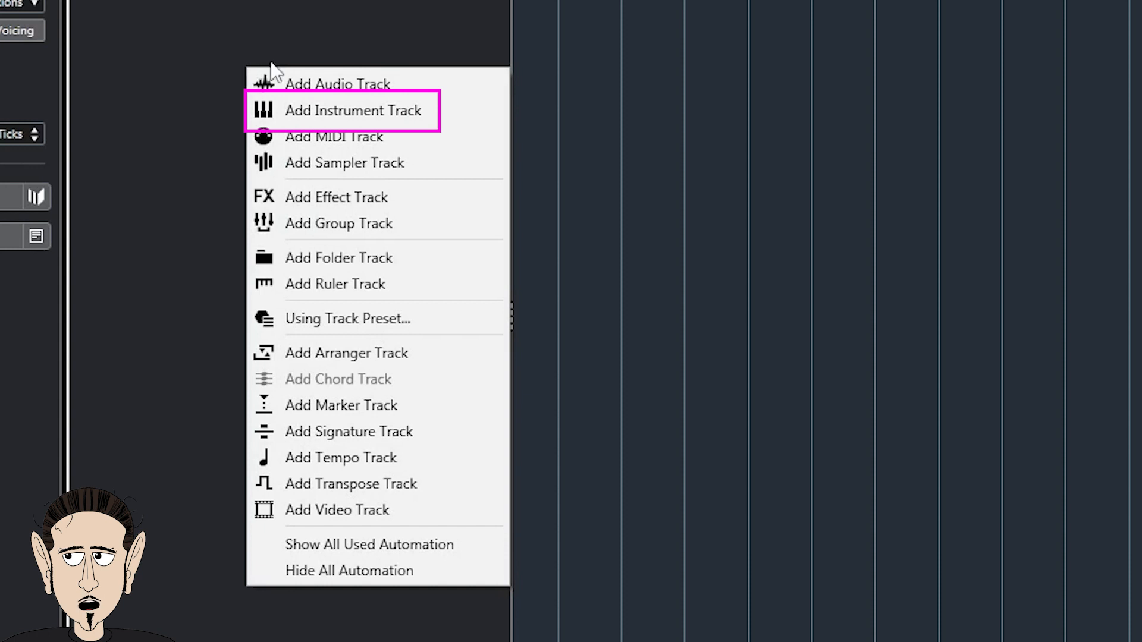
{"action": "left_click", "coordinate": [366, 113]}
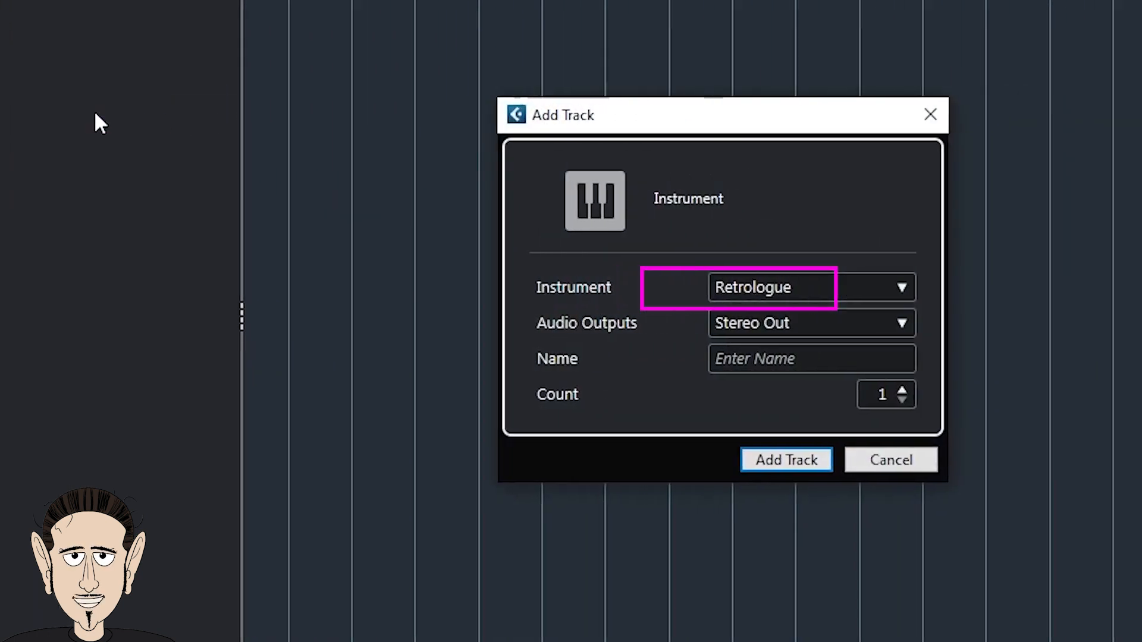
{"action": "left_click", "coordinate": [770, 293]}
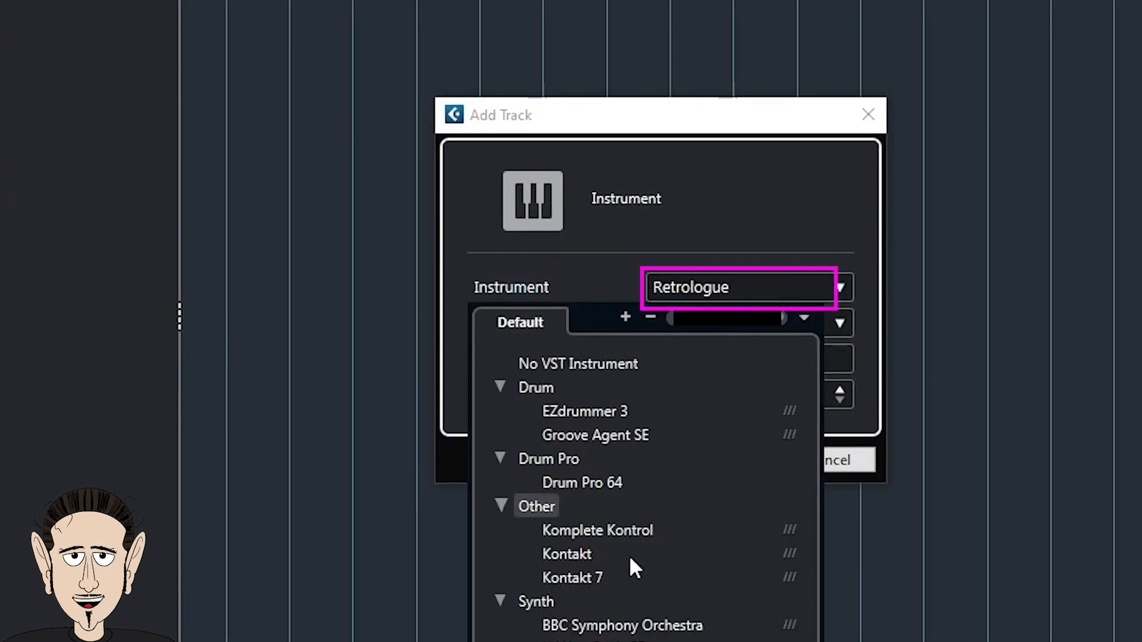
{"action": "key", "text": "Escape"}
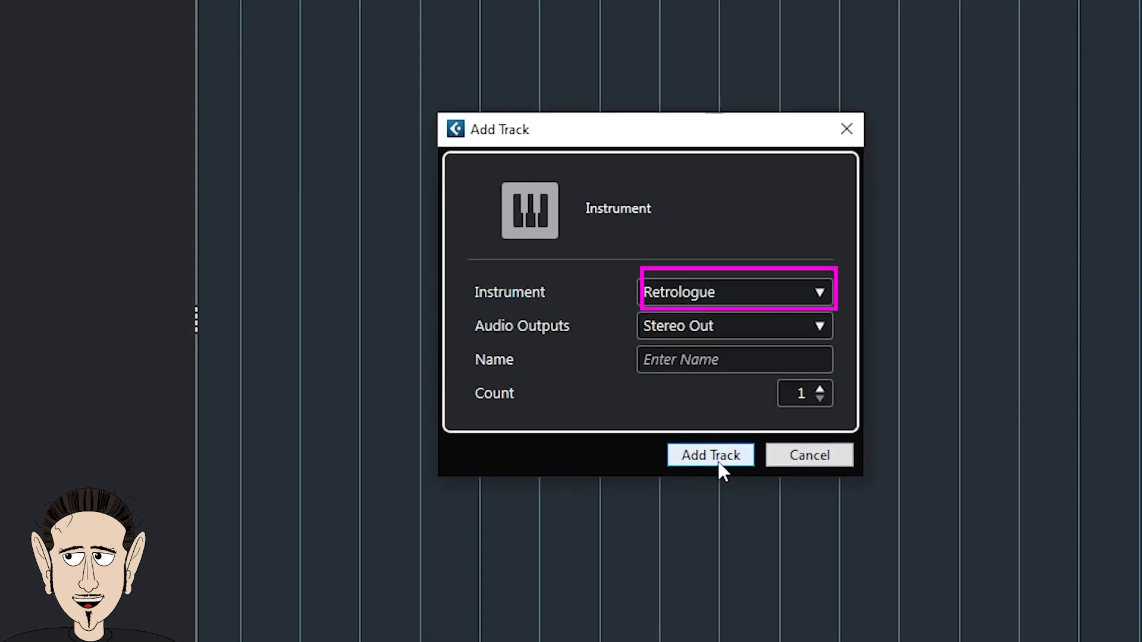
{"action": "left_click", "coordinate": [725, 461]}
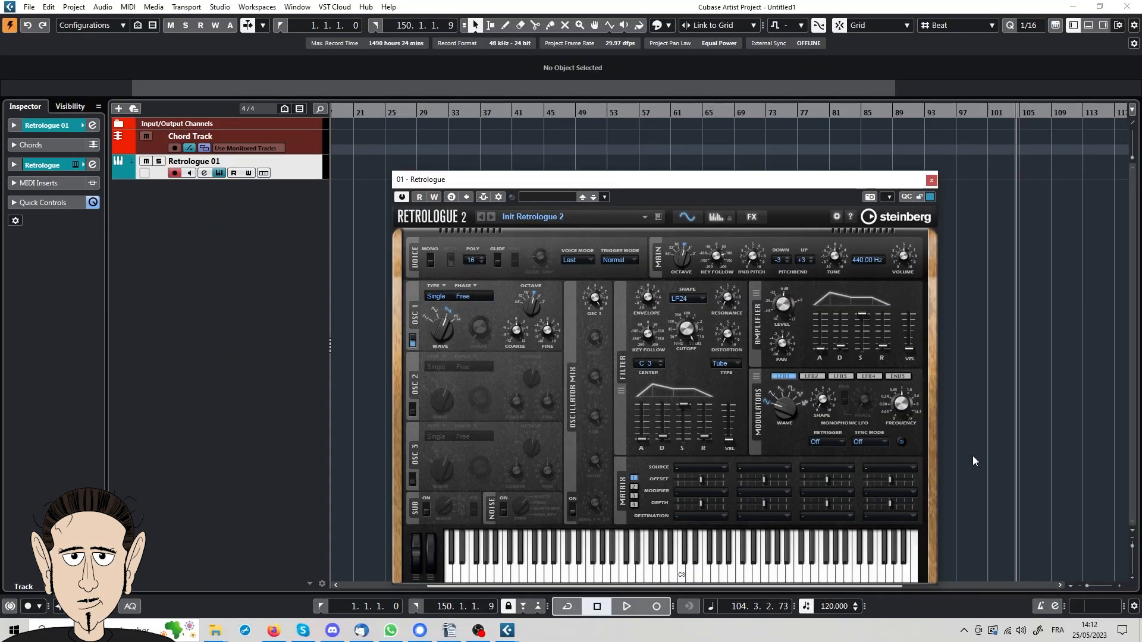
- Leave the Retrologue instrument window and set the chord track to play through the Retrologue 01 track
{"action": "left_click", "coordinate": [644, 219]}
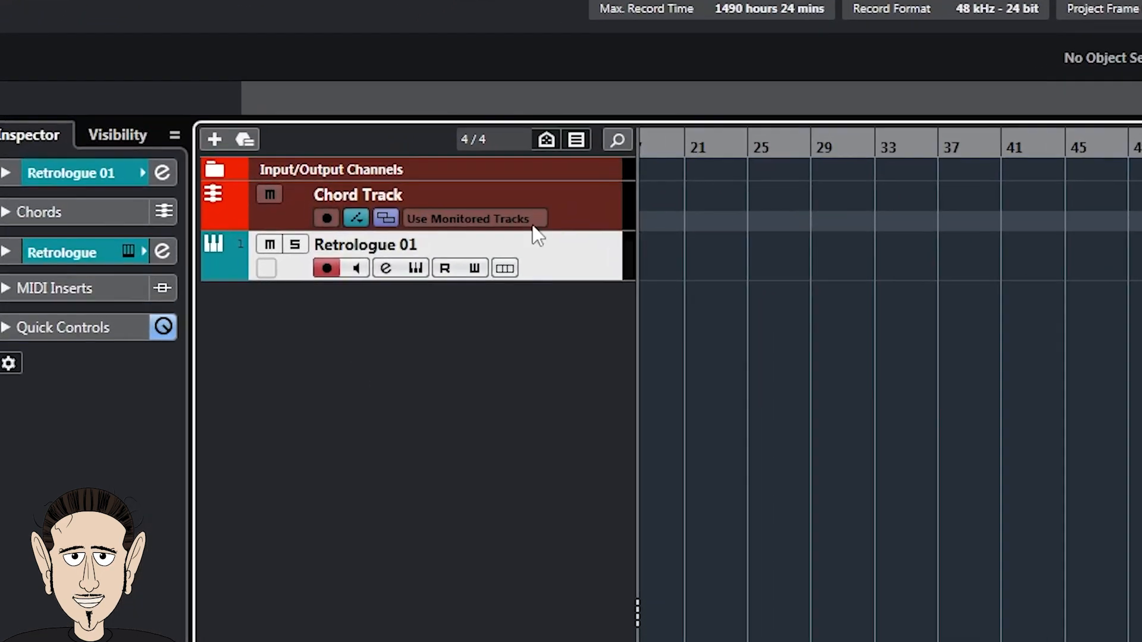
{"action": "left_click", "coordinate": [486, 221]}
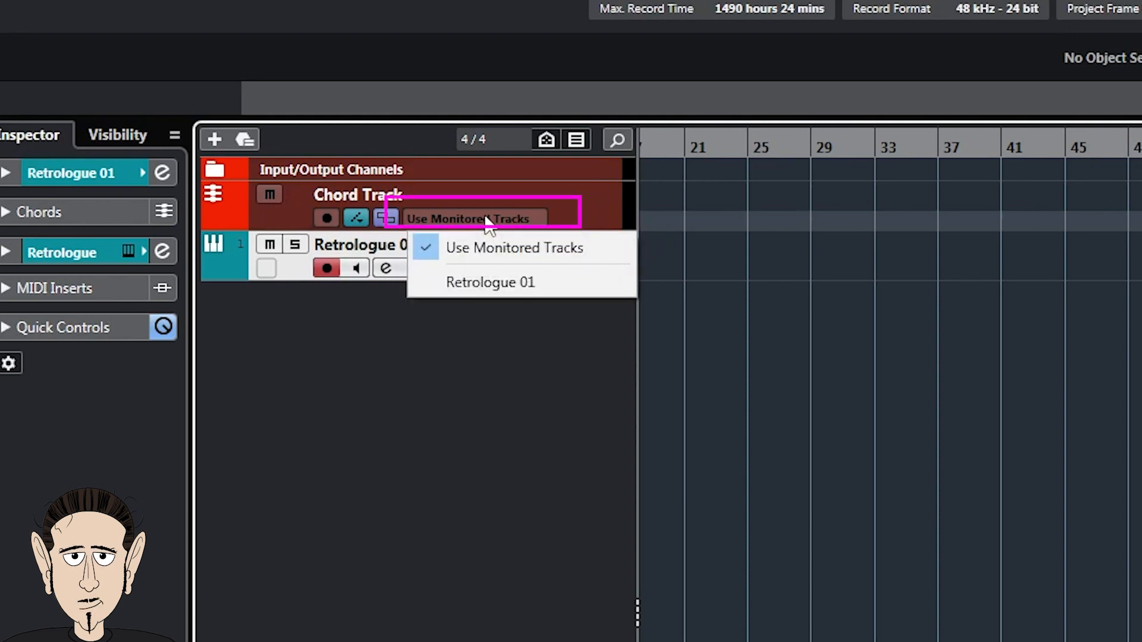
{"action": "left_click", "coordinate": [492, 290]}
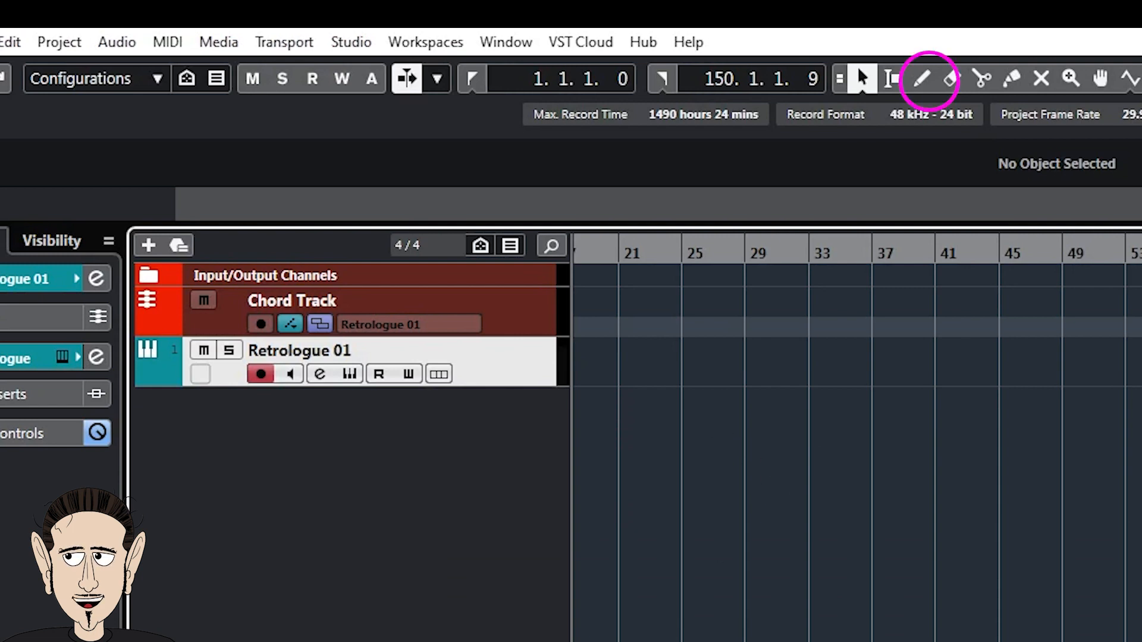
- Draw an undefined chord event at bar 1 of the chord track, and return to the selection tool
{"action": "scroll", "coordinate": [854, 441], "scroll_direction": "left", "scroll_amount": 5}
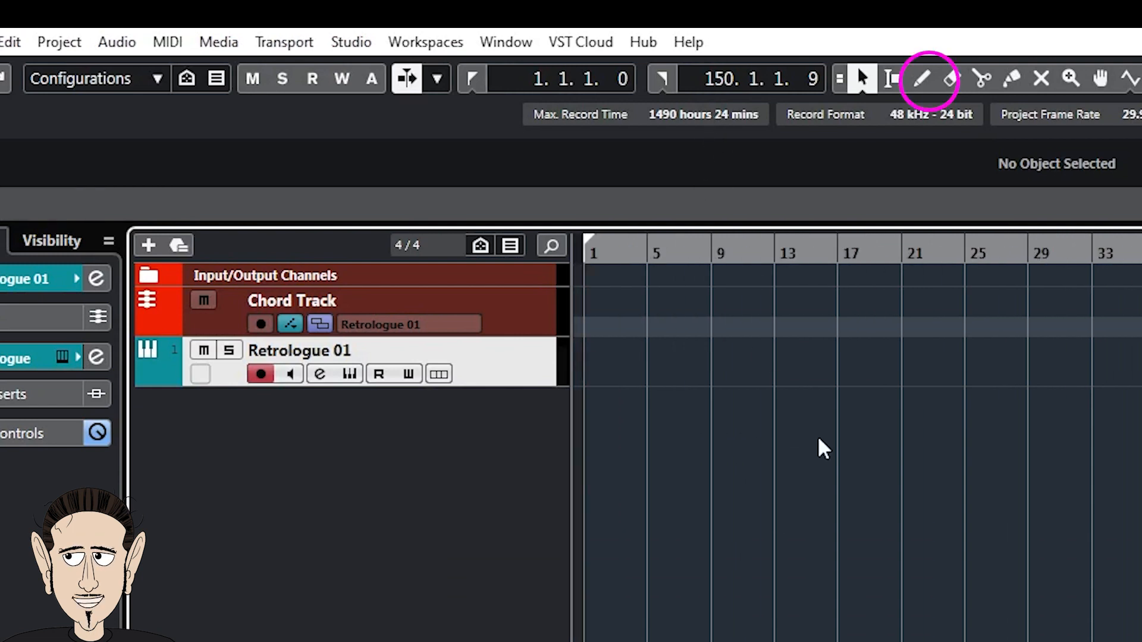
{"action": "left_click", "coordinate": [922, 80]}
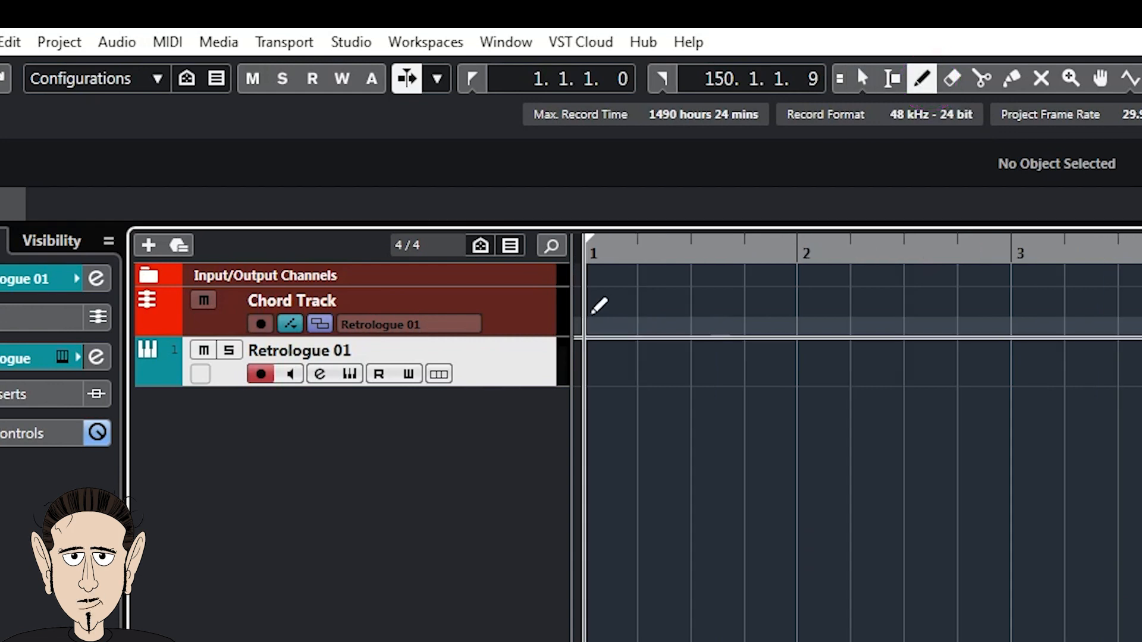
{"action": "left_click", "coordinate": [593, 305]}
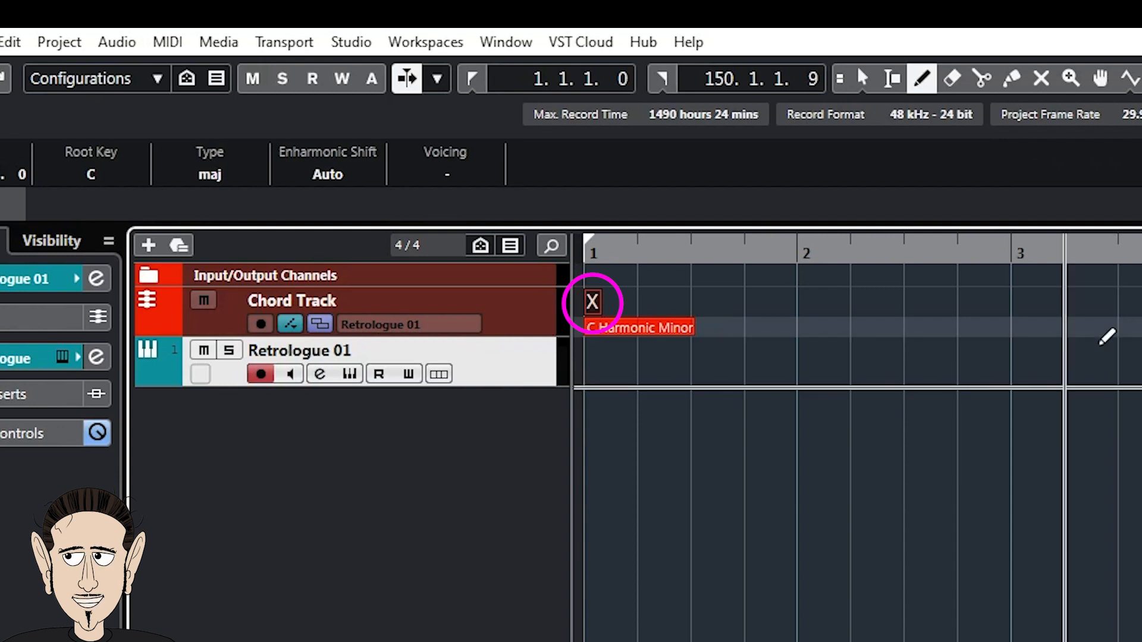
{"action": "key", "text": "1"}
- Inspect the chord track's Automatic Scales option and the list of alternative scales for the scale event at bar 1
{"action": "left_click", "coordinate": [654, 330]}
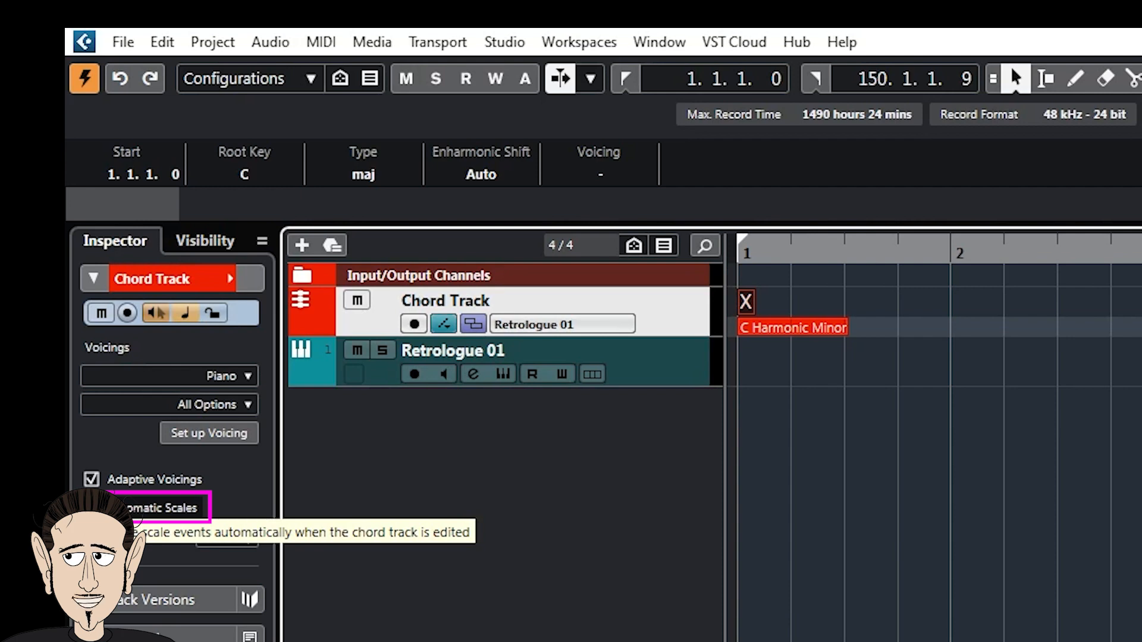
{"action": "left_click", "coordinate": [91, 508]}
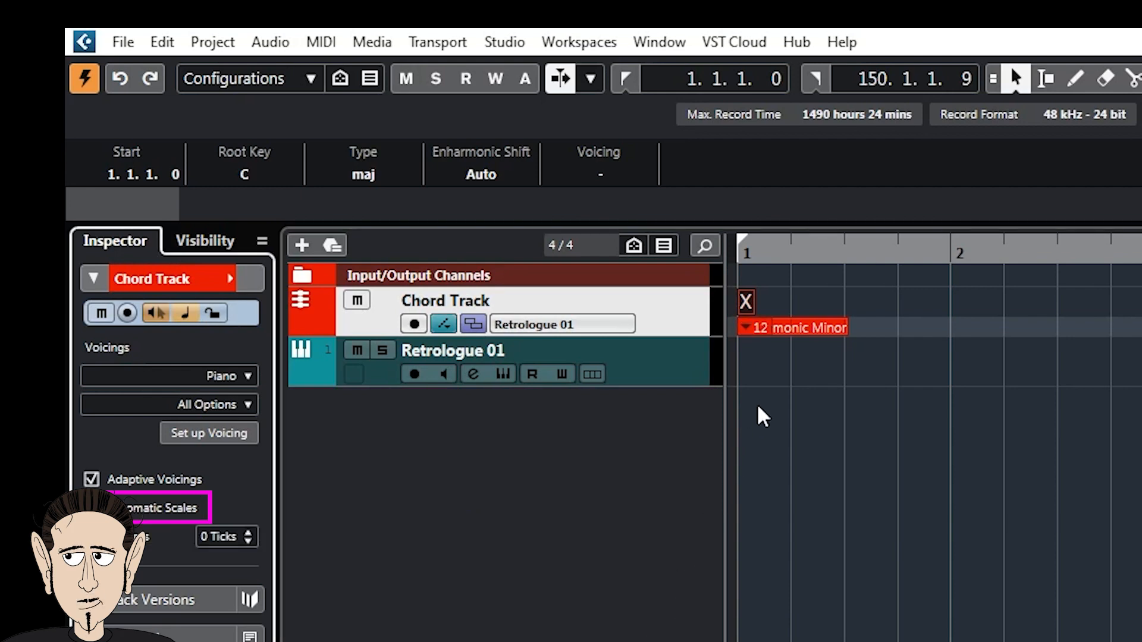
{"action": "left_click", "coordinate": [747, 326]}
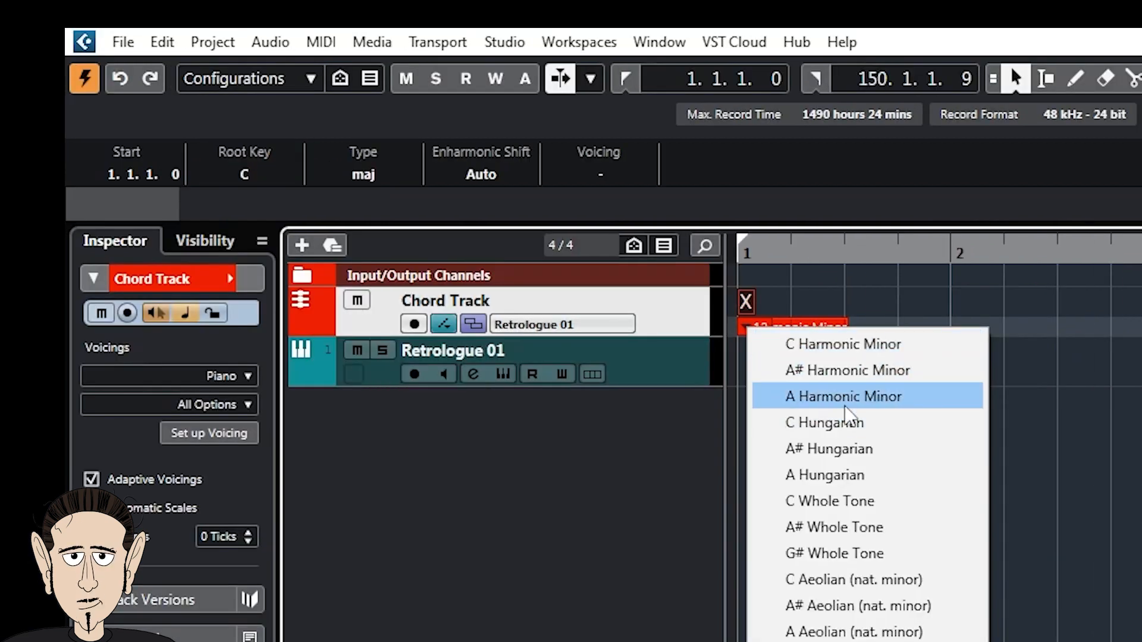
{"action": "left_click", "coordinate": [573, 602]}
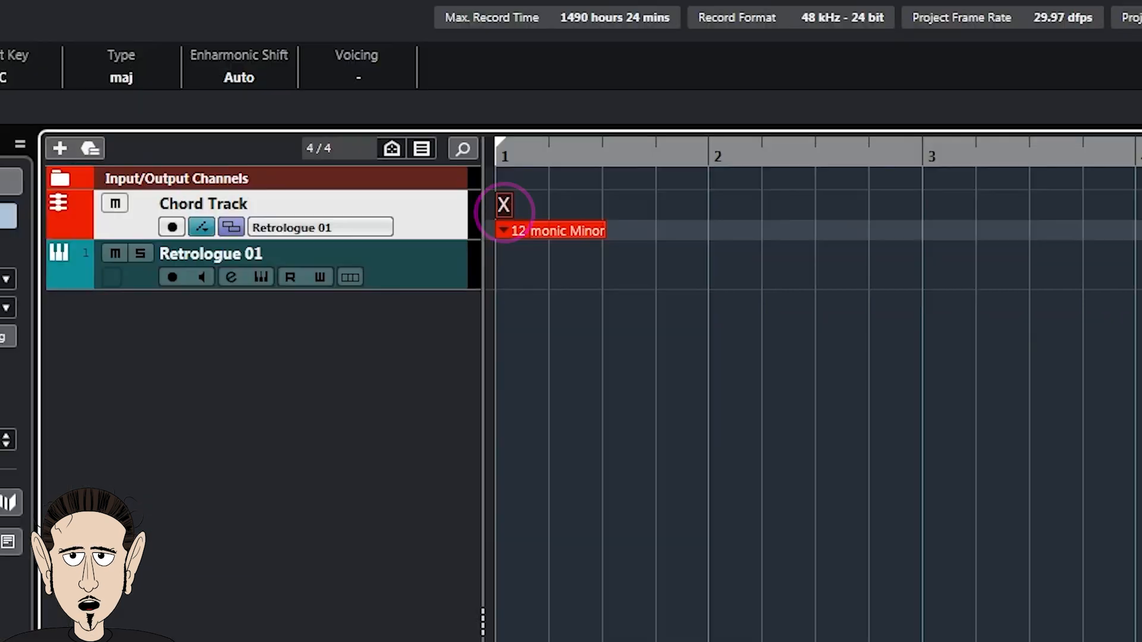
- Open the bar 1 chord event in the Circle of Fifths view and rotate the circle to A major
{"action": "double_click", "coordinate": [504, 201]}
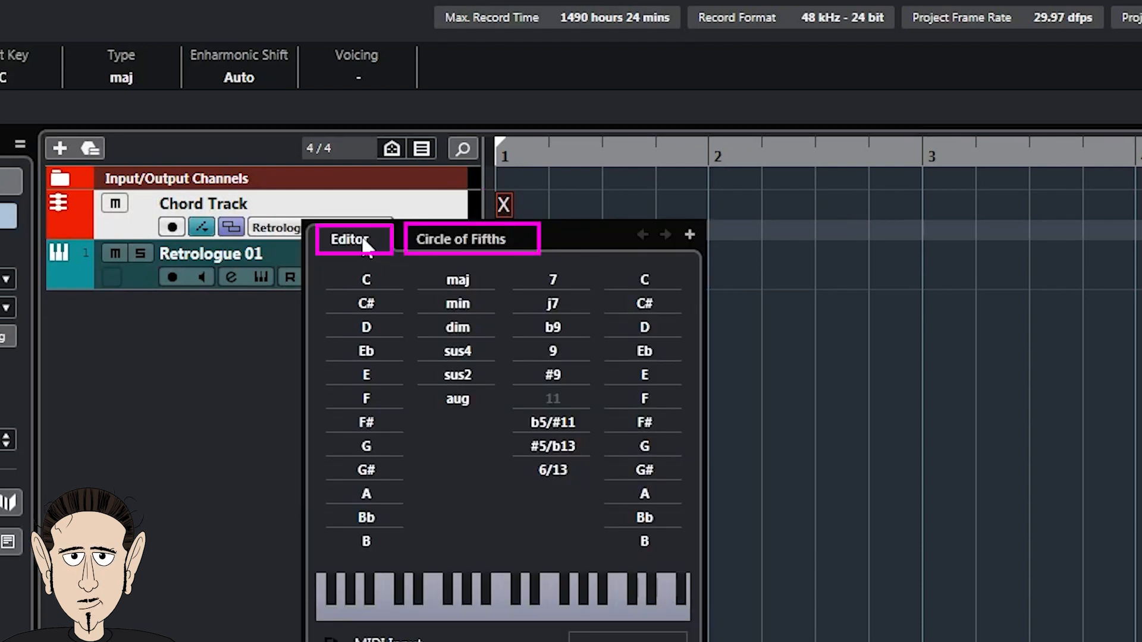
{"action": "left_click", "coordinate": [493, 244]}
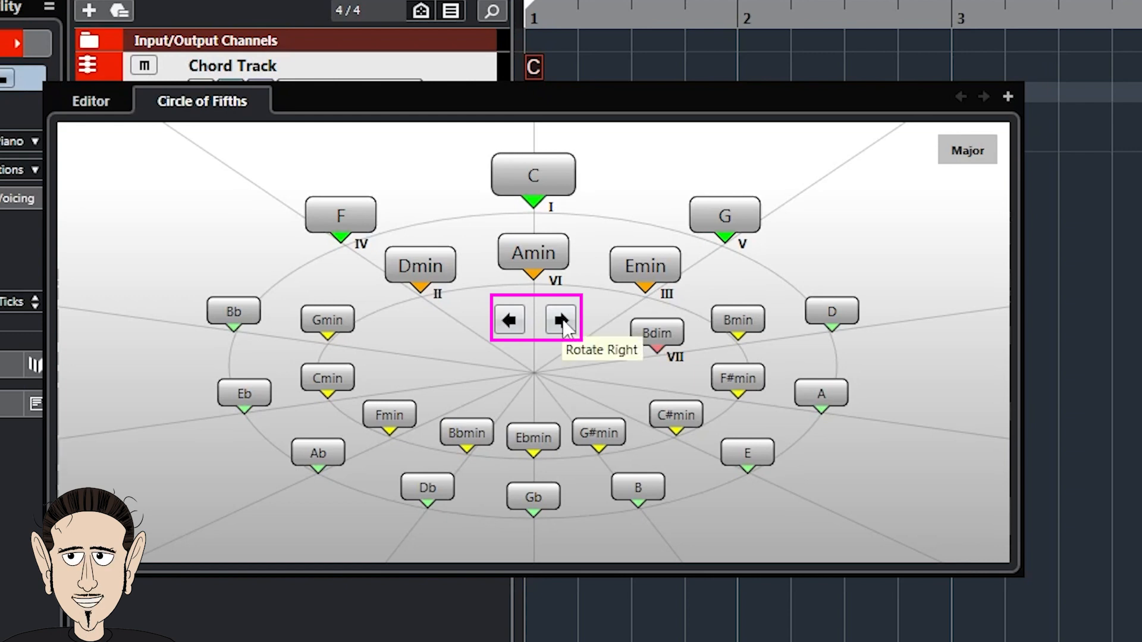
{"action": "left_click", "coordinate": [562, 321]}
{"action": "left_click", "coordinate": [561, 321]}
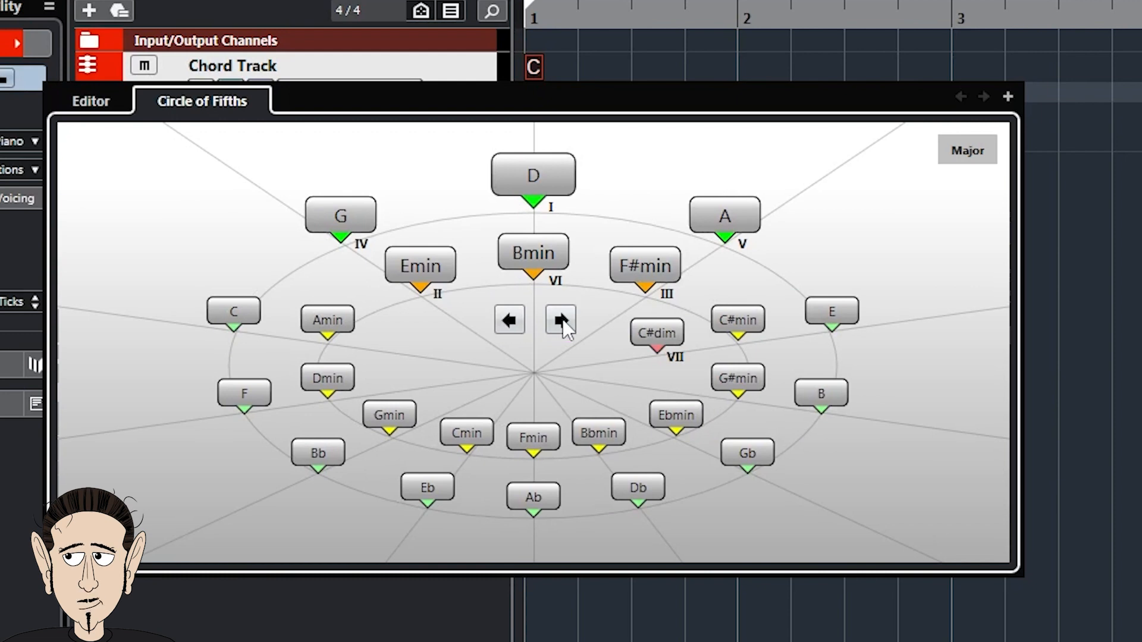
{"action": "left_click", "coordinate": [562, 321]}
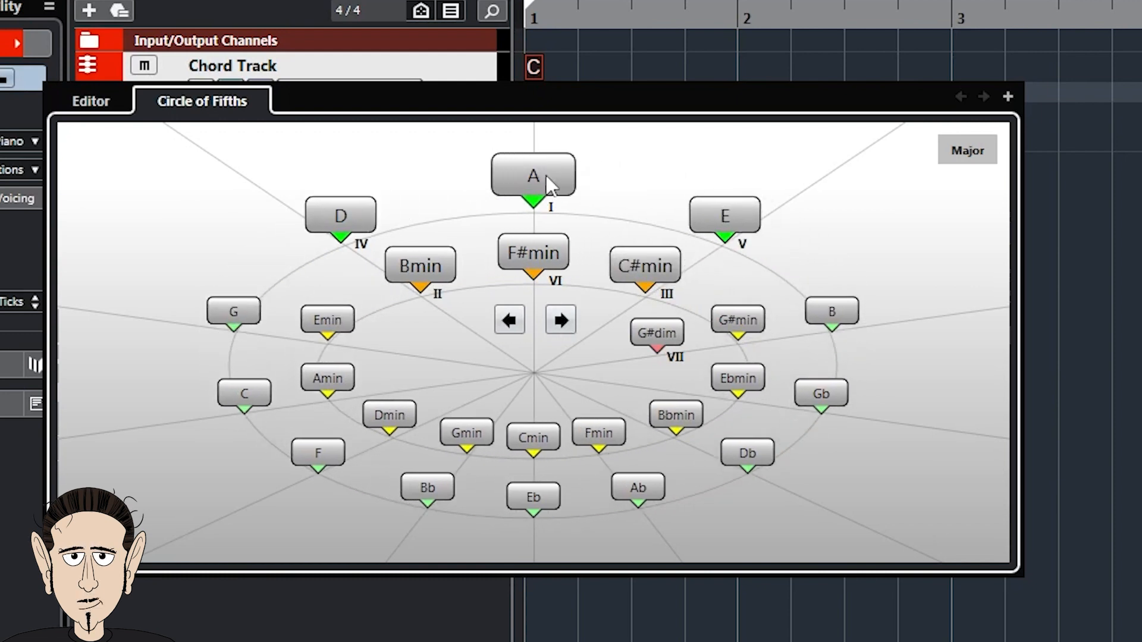
- Set the bar 1 chord to E and switch the Circle of Fifths to Minor
{"action": "left_click", "coordinate": [538, 177]}
{"action": "left_click", "coordinate": [734, 205]}
{"action": "left_click", "coordinate": [969, 152]}
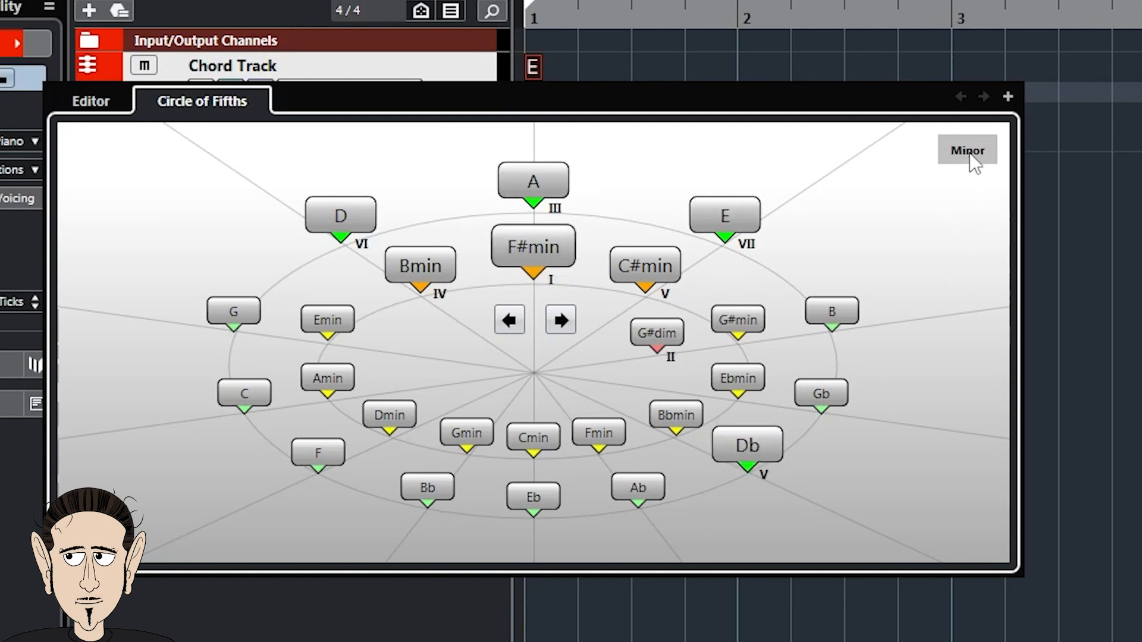
- Add three chord events after the first: Dmin at bar 2, Bmin at bar 3 and Amin at bar 4
{"action": "left_click", "coordinate": [1007, 97]}
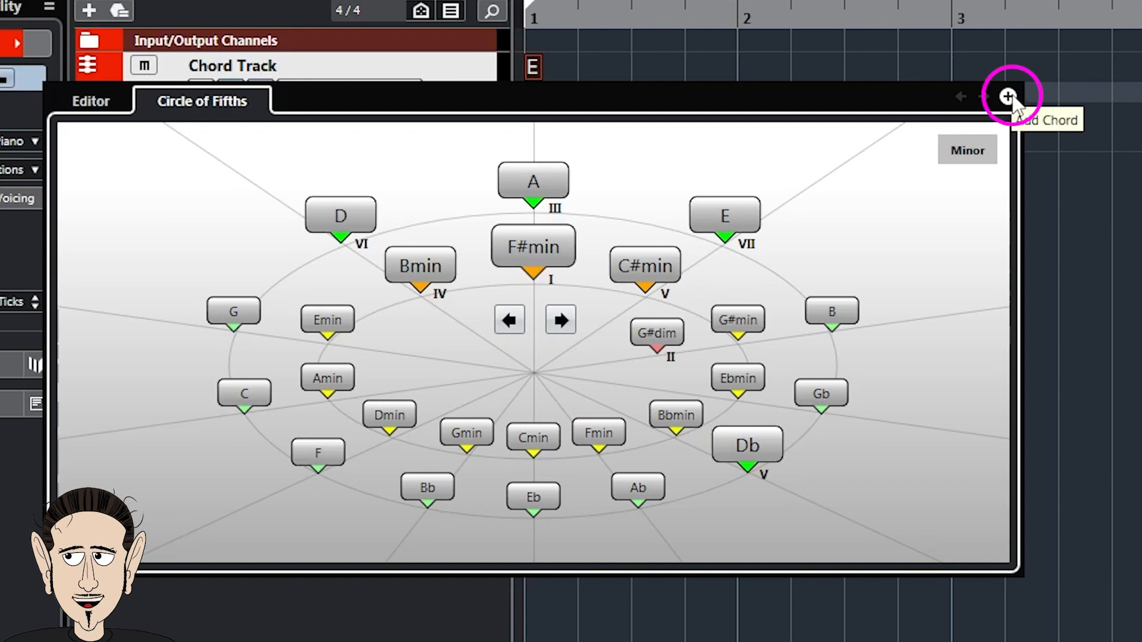
{"action": "left_click", "coordinate": [1008, 96]}
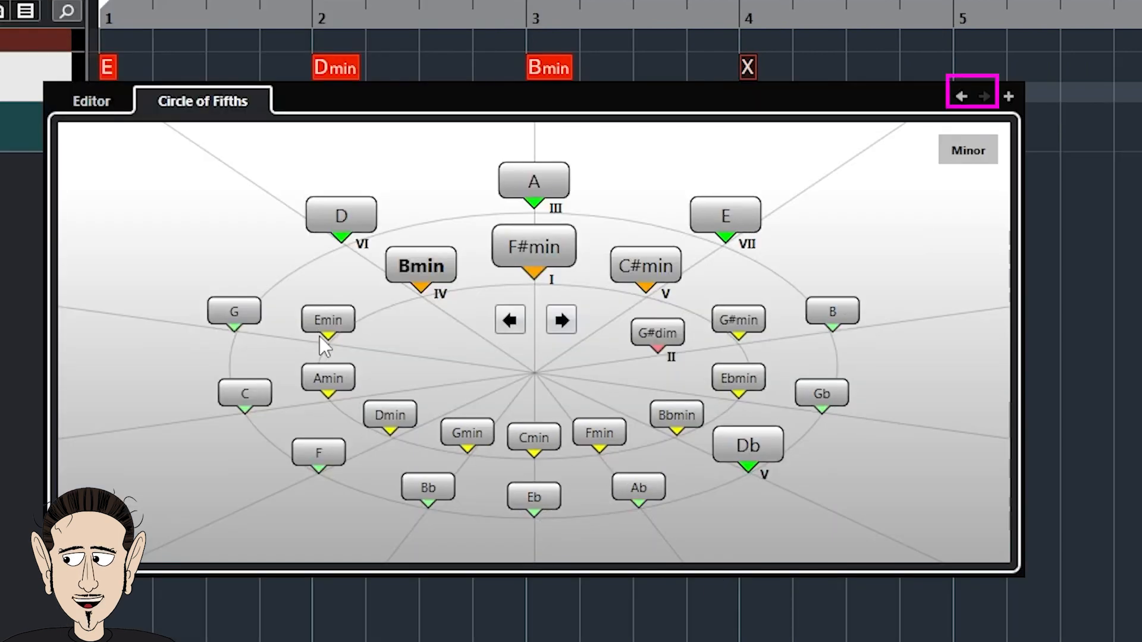
{"action": "left_click", "coordinate": [551, 424]}
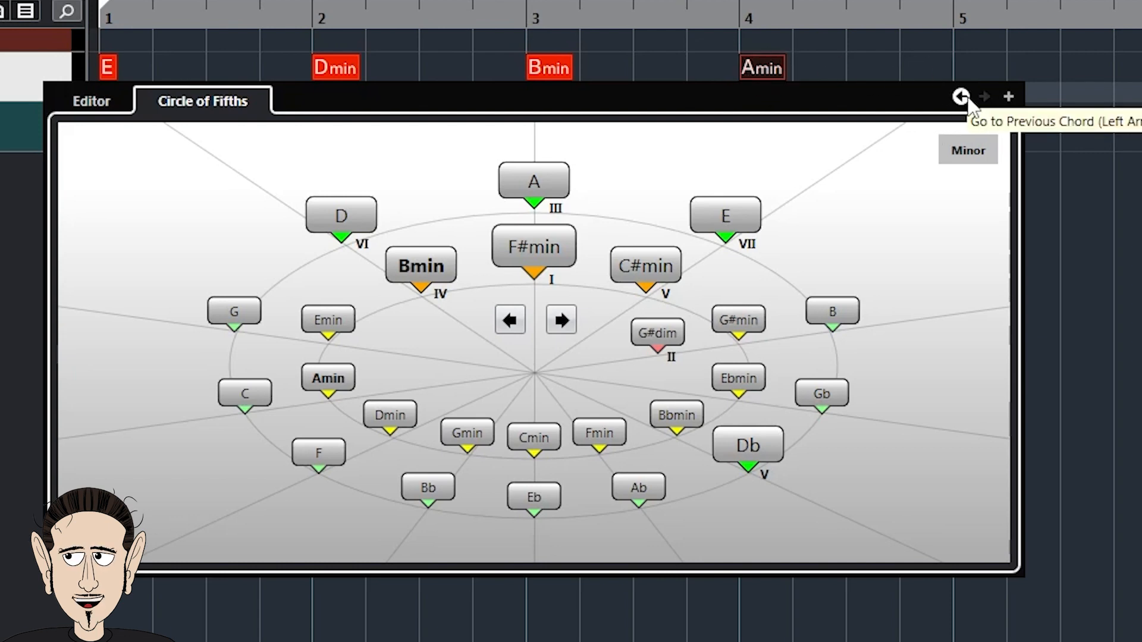
- Step back through the chord events from bar 4 to bar 1 to review the progression
{"action": "left_click", "coordinate": [964, 98]}
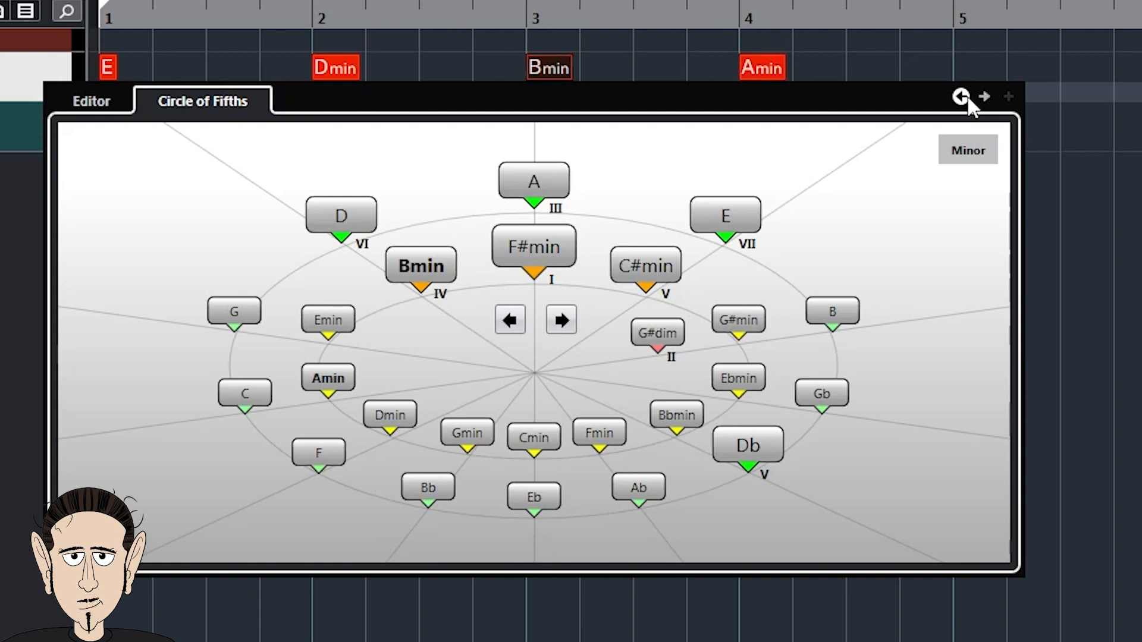
{"action": "left_click", "coordinate": [961, 97]}
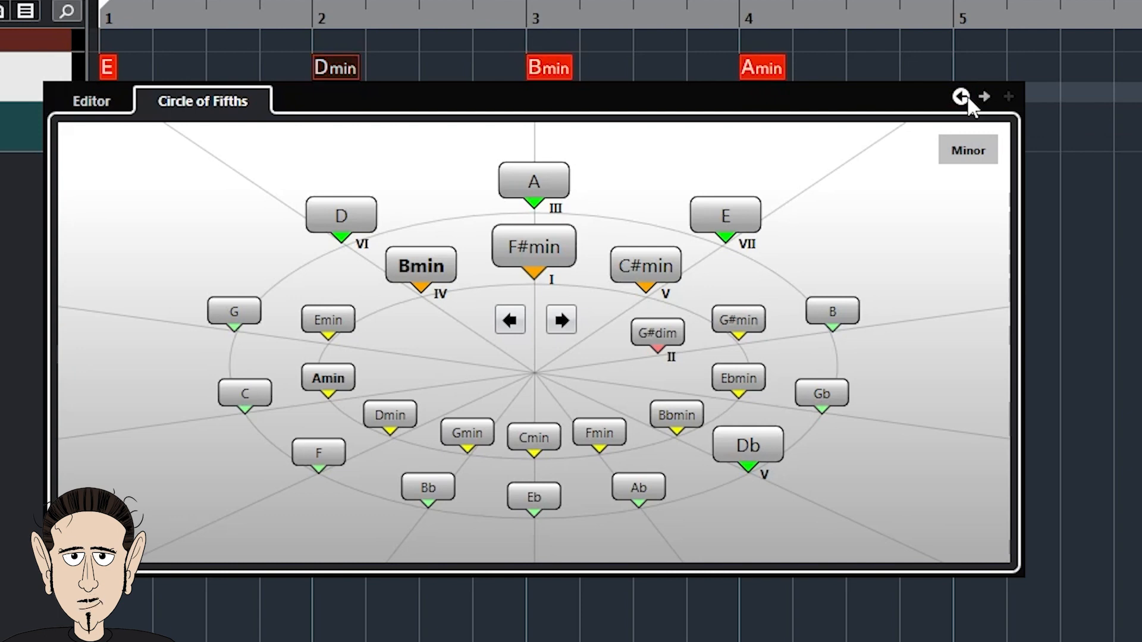
{"action": "left_click", "coordinate": [968, 98]}
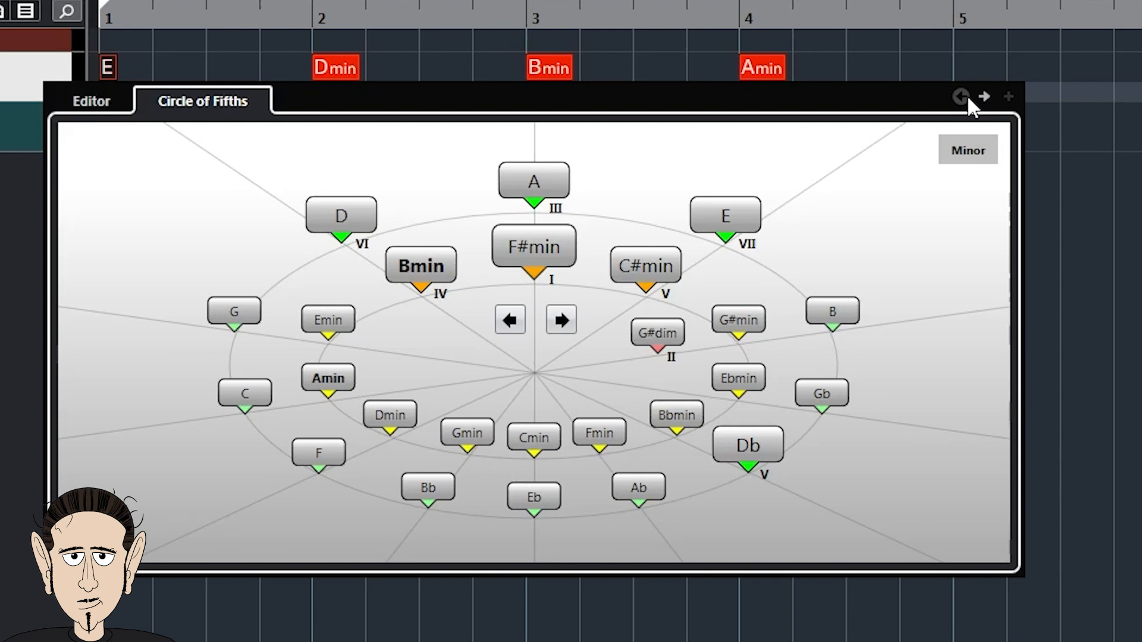
{"action": "left_click", "coordinate": [961, 96]}
{"action": "left_click", "coordinate": [961, 97]}
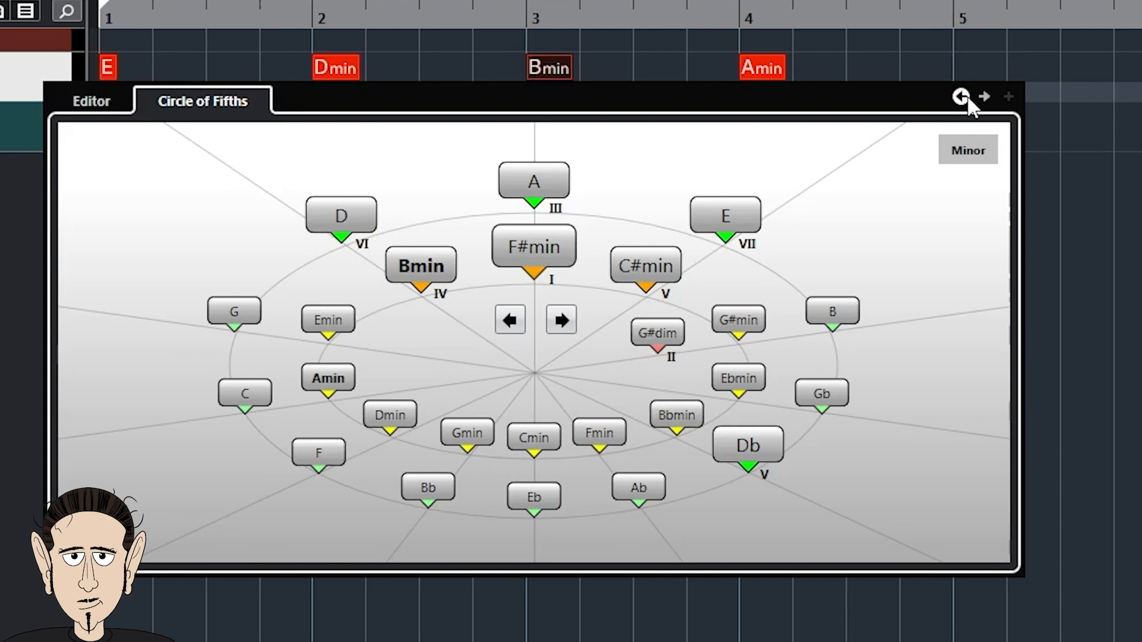
{"action": "left_click", "coordinate": [962, 96]}
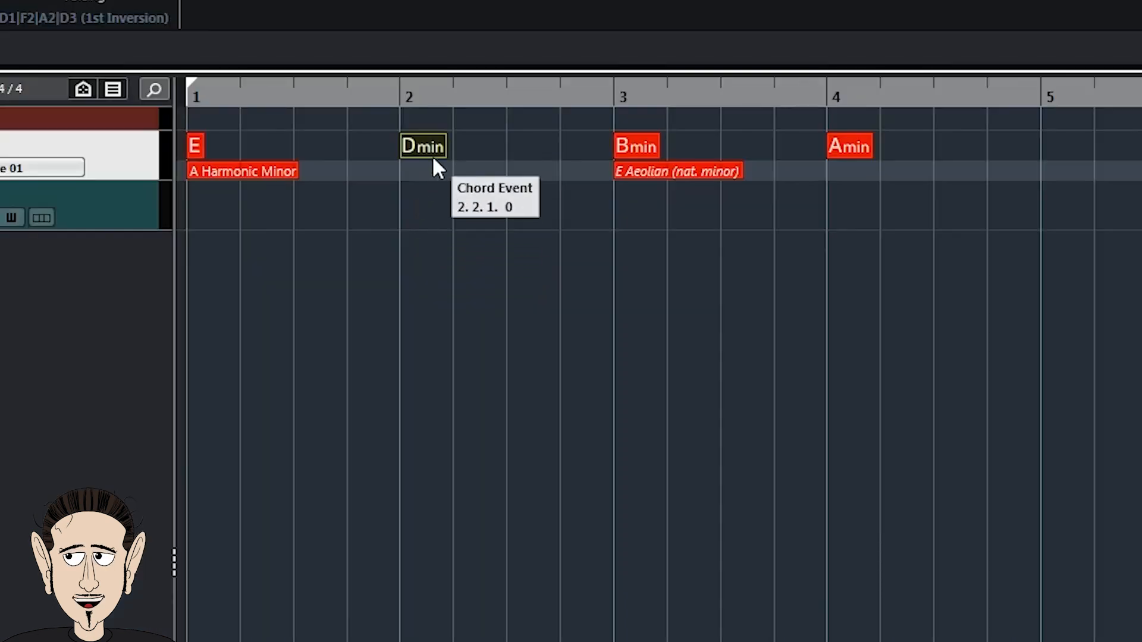
- Erase the Dmin chord event at bar 2, return to the selection tool and undo the deletion
{"action": "right_click", "coordinate": [433, 147]}
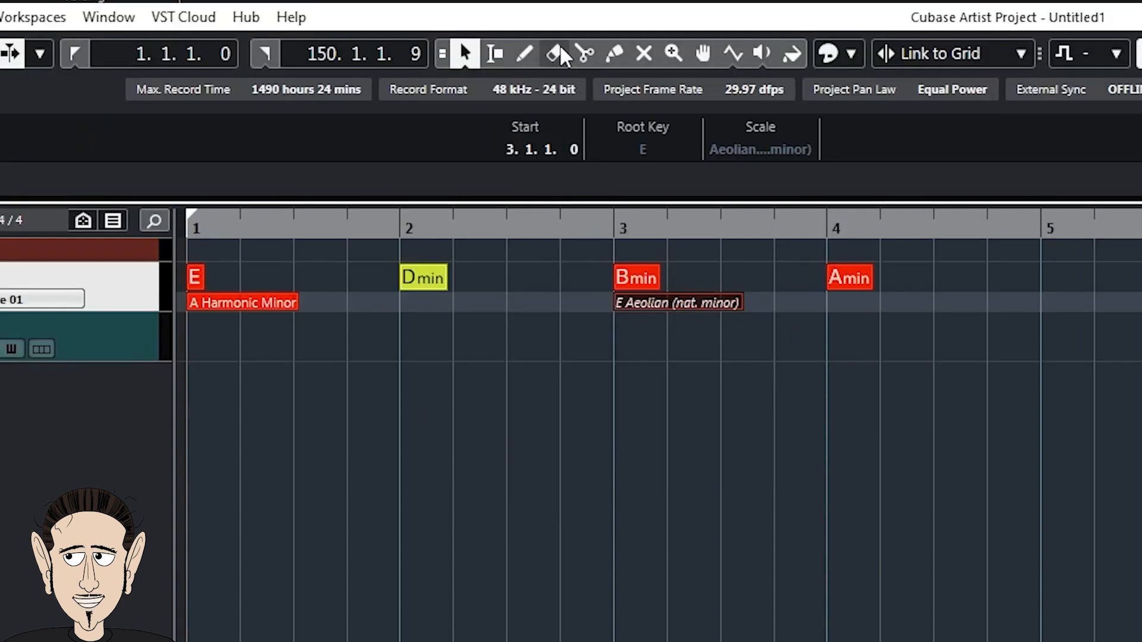
{"action": "key", "text": "5"}
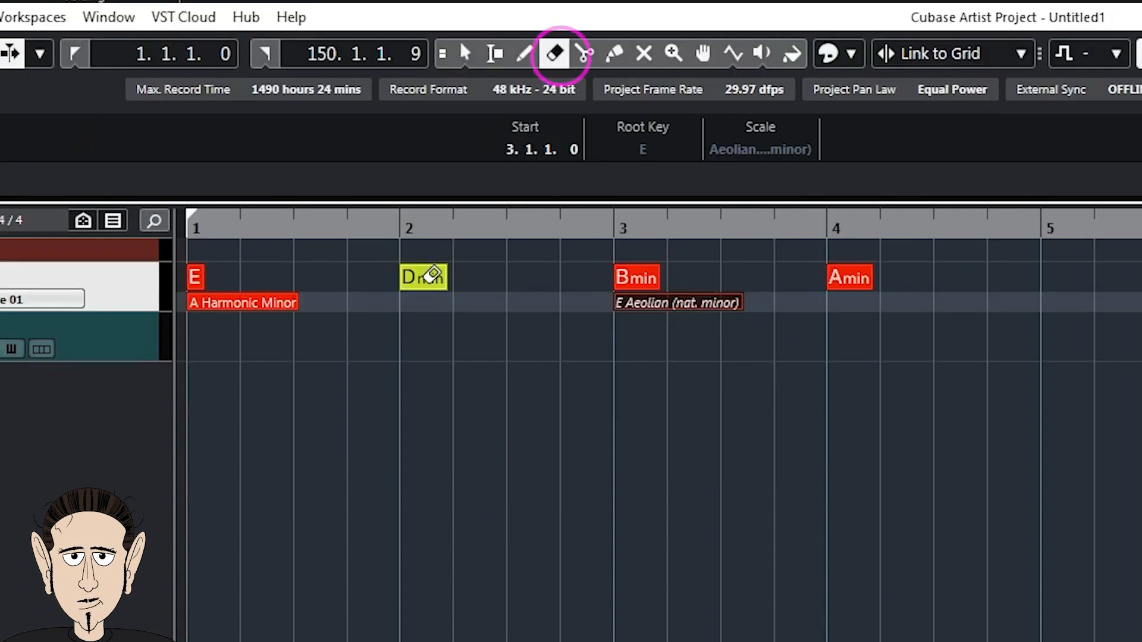
{"action": "left_click", "coordinate": [432, 275]}
{"action": "left_click", "coordinate": [466, 55]}
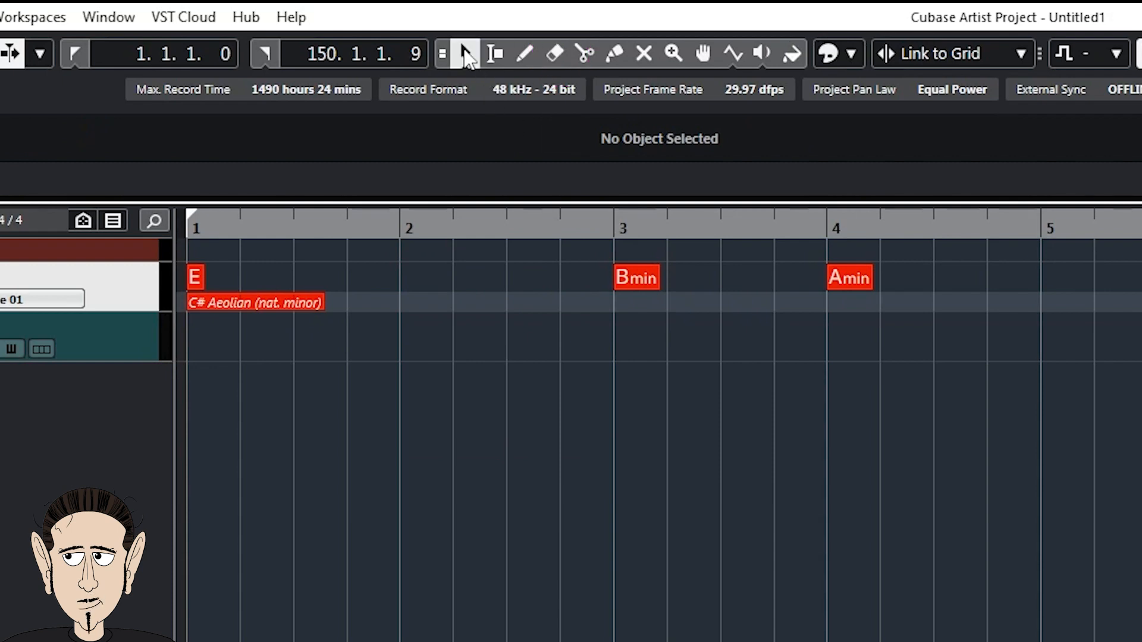
{"action": "key", "text": "ctrl+z"}
- Colour the Dmin chord event at bar 2 yellow-green and quantize it
{"action": "right_click", "coordinate": [344, 255]}
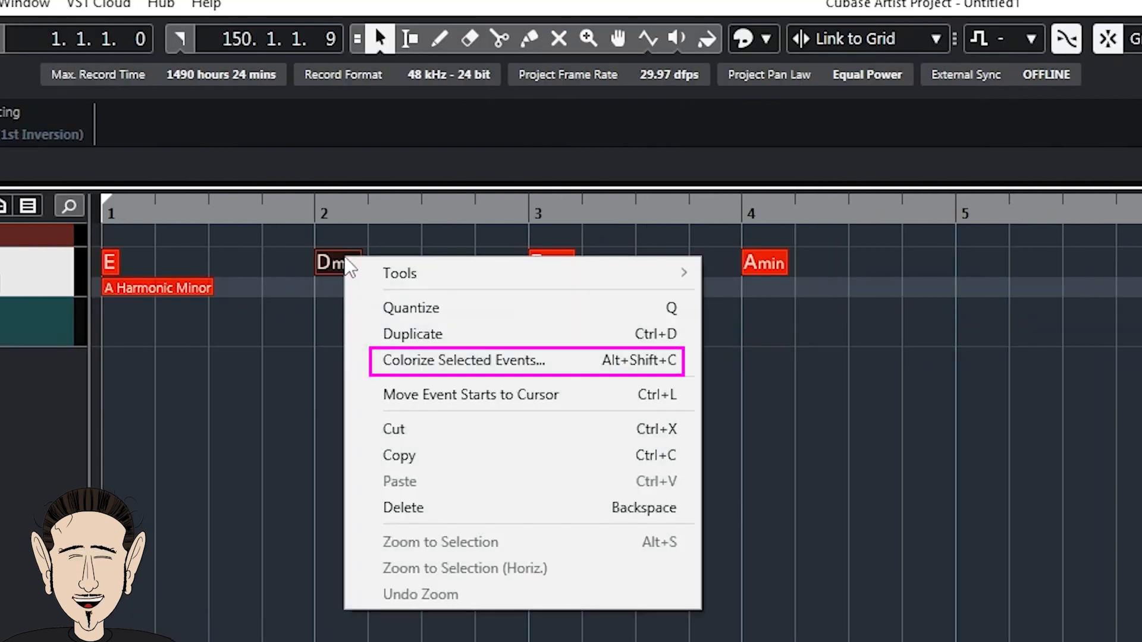
{"action": "mouse_move", "coordinate": [484, 286]}
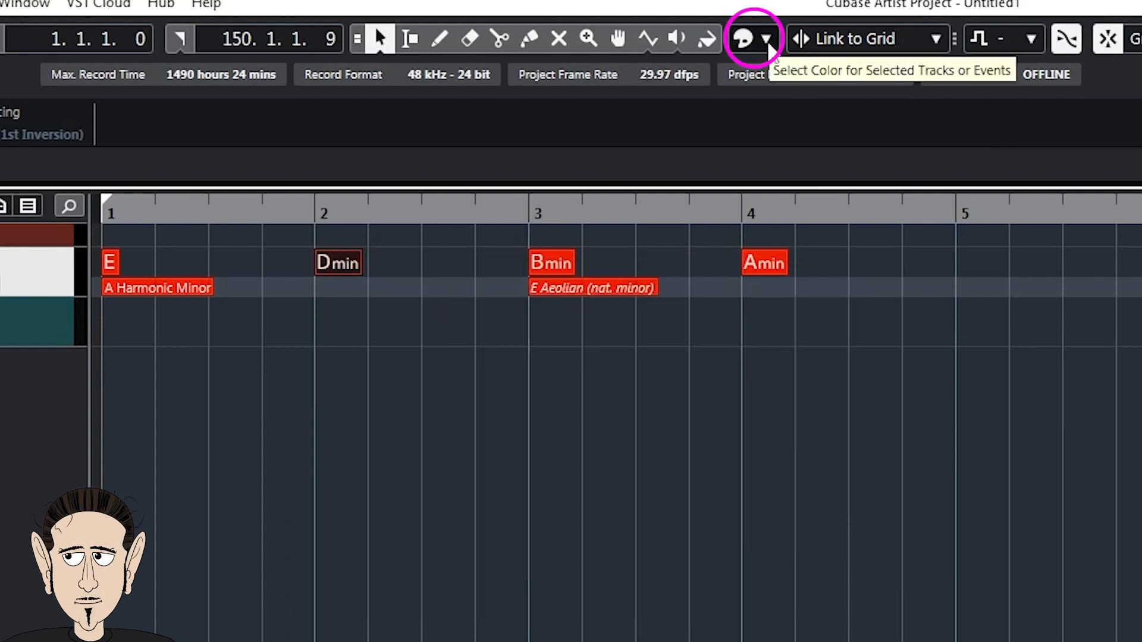
{"action": "left_click", "coordinate": [768, 43]}
{"action": "left_click", "coordinate": [803, 213]}
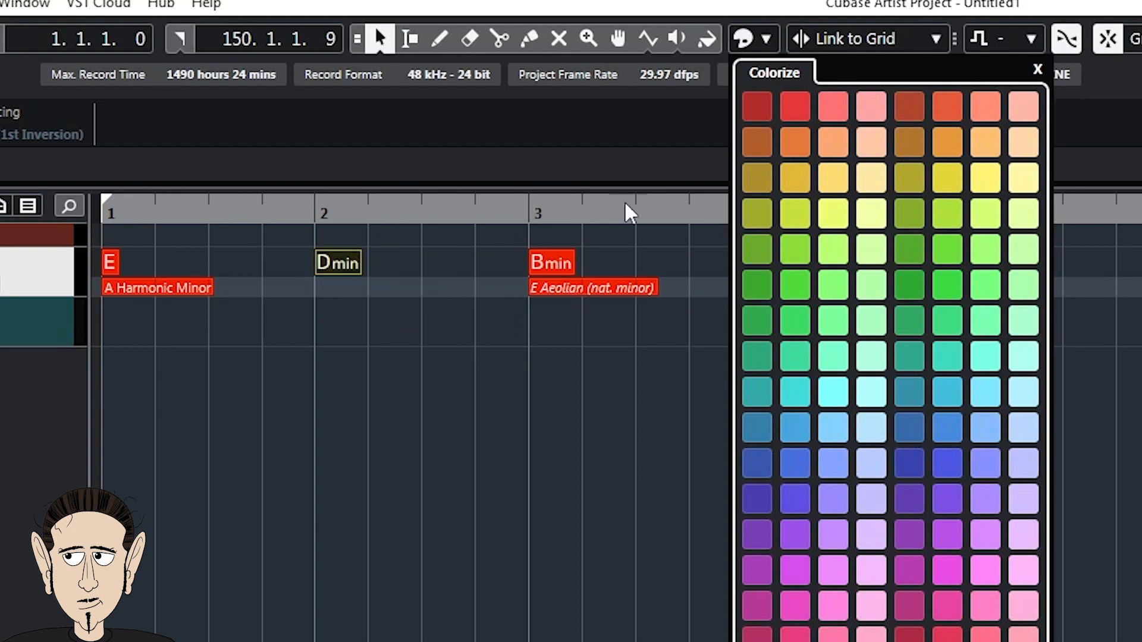
{"action": "right_click", "coordinate": [345, 259]}
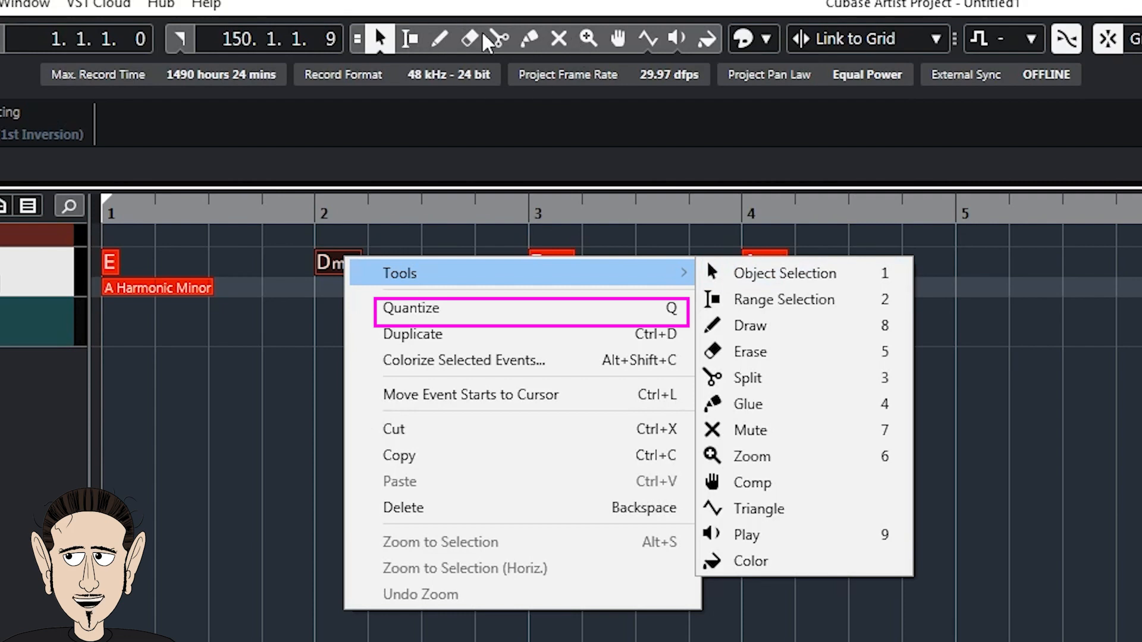
{"action": "left_click", "coordinate": [541, 314]}
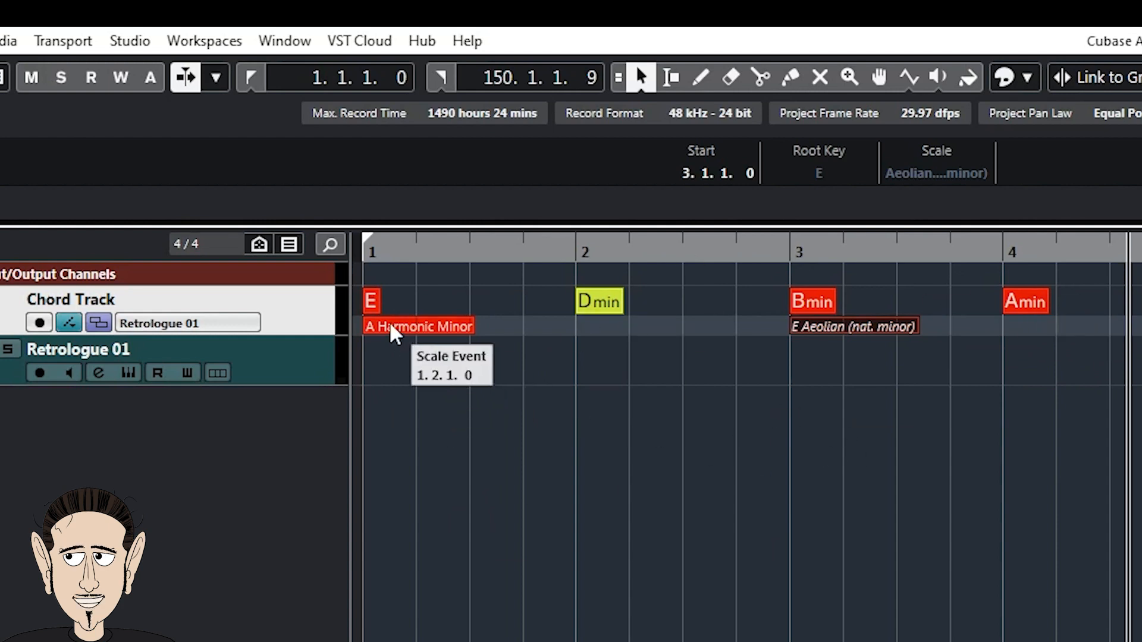
- Copy the bar 1 E chord event onto the Retrologue 01 track and undo it
{"action": "left_click", "coordinate": [373, 303]}
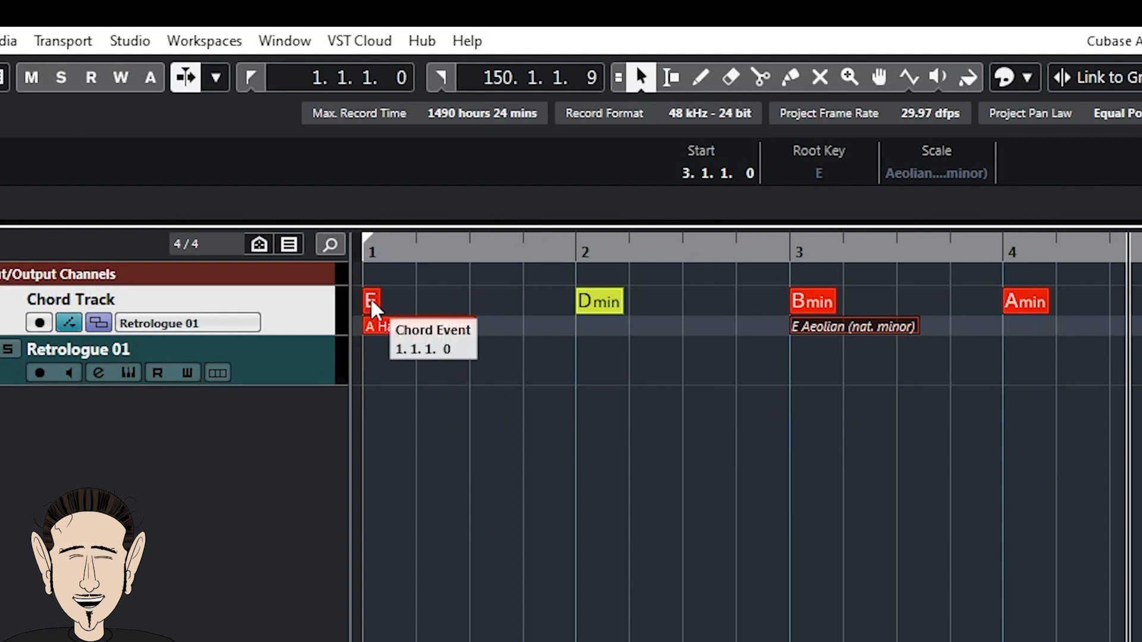
{"action": "left_click_drag", "start_coordinate": [374, 303], "coordinate": [366, 371]}
{"action": "key", "text": "ctrl+z"}
- Select all four chord events, E to Amin, and transfer them together to the Retrologue 01 instrument track
{"action": "left_click_drag", "start_coordinate": [1139, 291], "coordinate": [356, 312]}
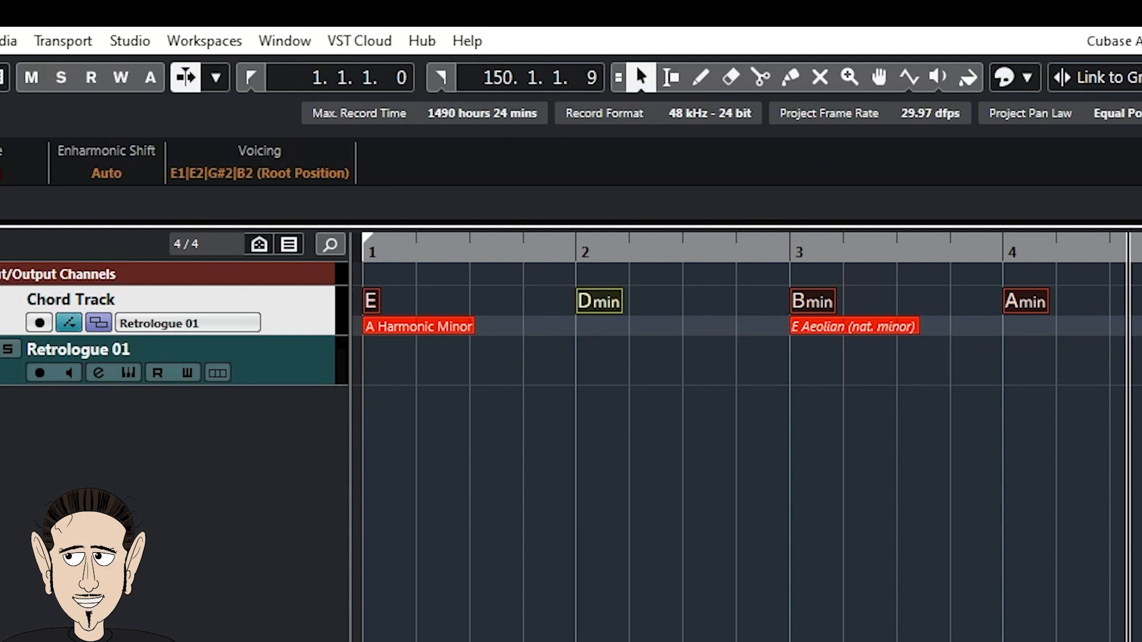
{"action": "left_click_drag", "start_coordinate": [372, 309], "coordinate": [381, 369]}
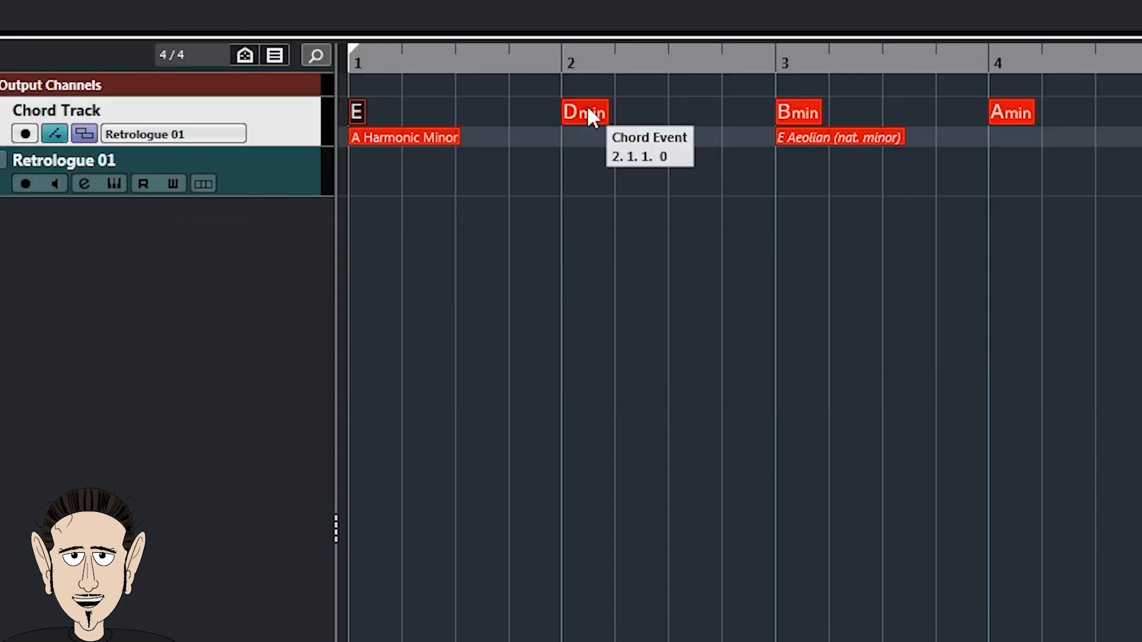
- In the chord editor, give the bar 1 Eb chord the dim type and a 7 tension
{"action": "double_click", "coordinate": [588, 109]}
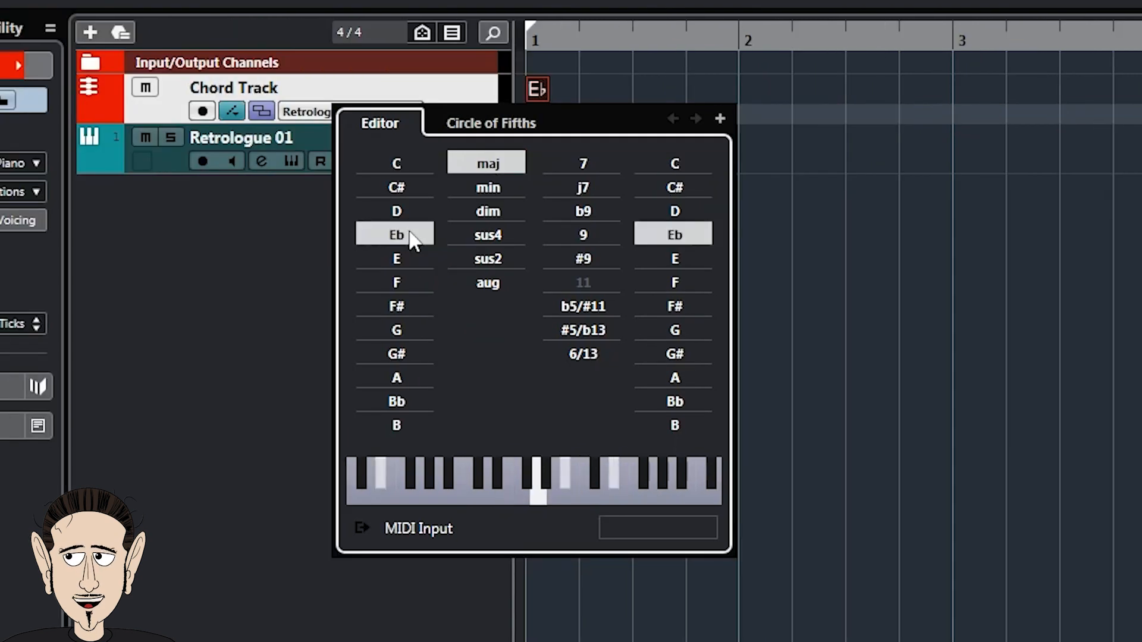
{"action": "left_click", "coordinate": [498, 209]}
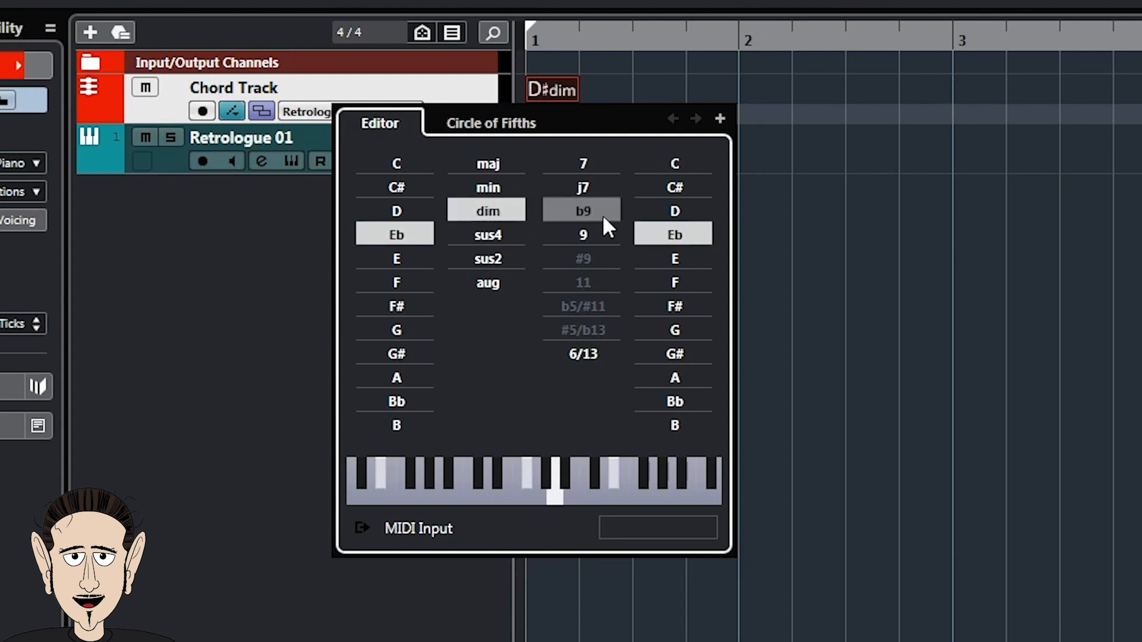
{"action": "left_click", "coordinate": [586, 162]}
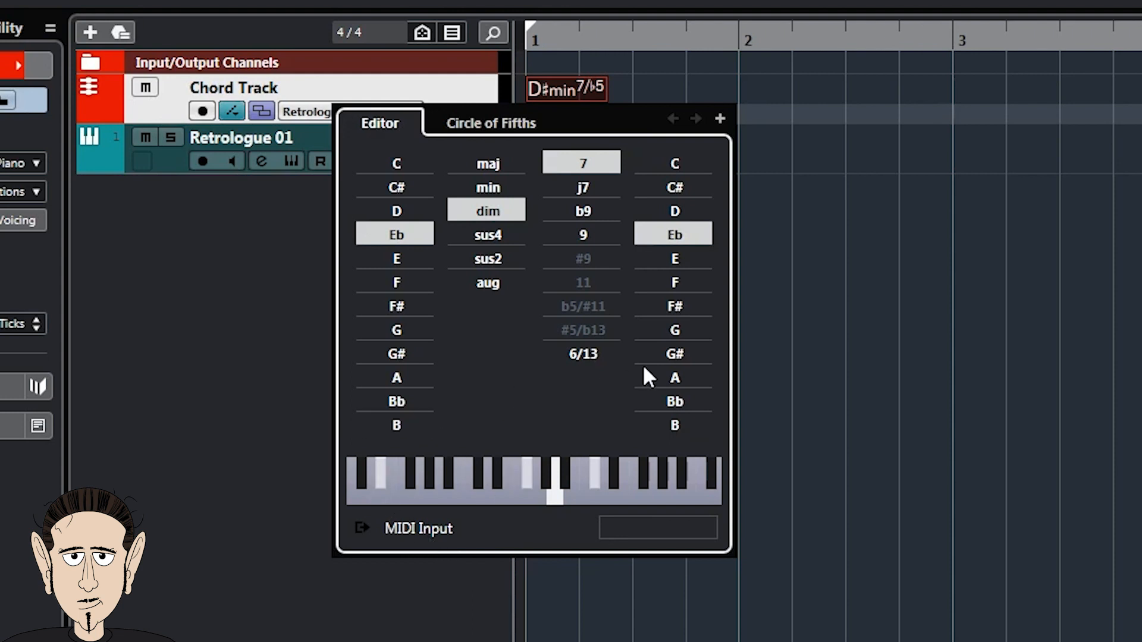
- Change the bar 1 chord's root to C and its type to maj, and toggle the 7 tension
{"action": "left_click", "coordinate": [405, 166]}
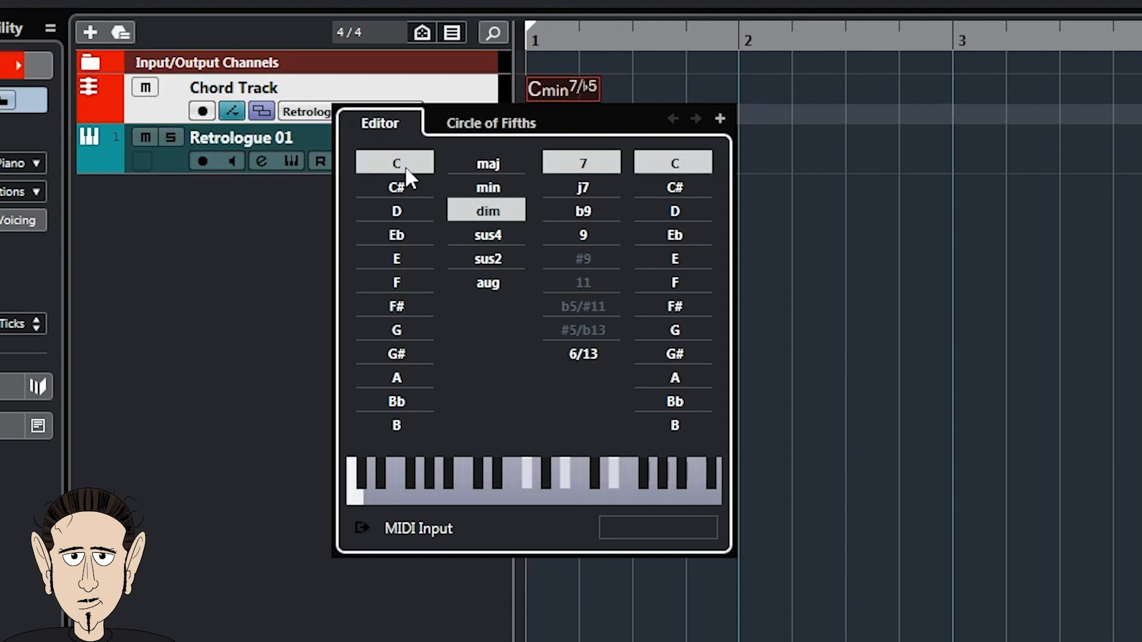
{"action": "left_click", "coordinate": [495, 169]}
{"action": "left_click", "coordinate": [597, 156]}
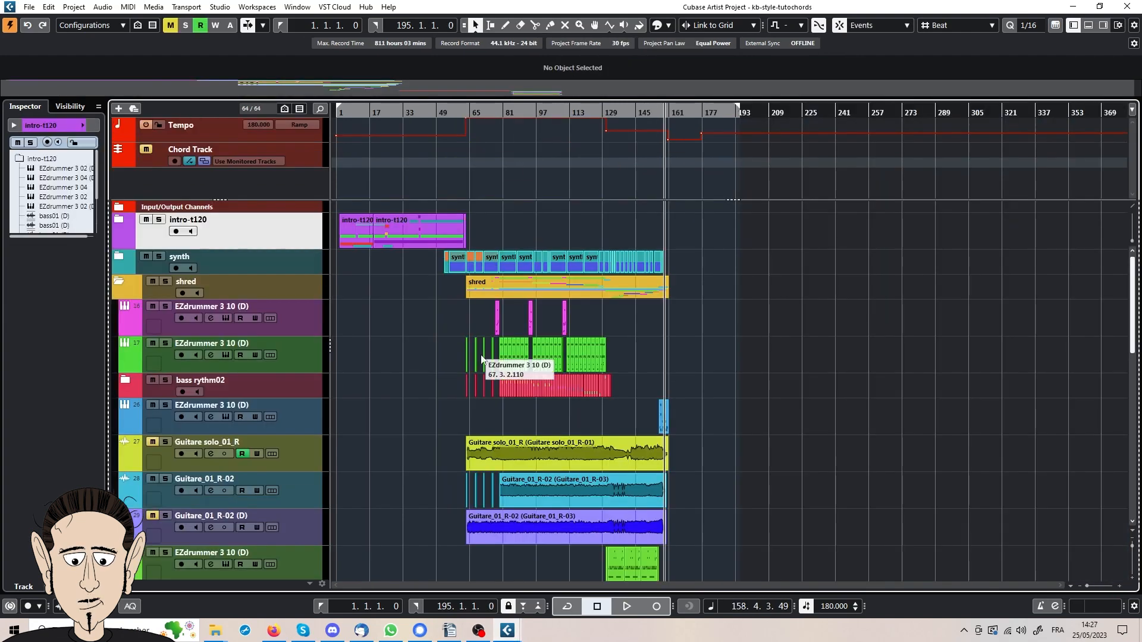
- Generate chord events on the chord track from the Guitare_01_R-02 audio event that starts at bar 79
{"action": "scroll", "coordinate": [455, 354], "scroll_direction": "up", "scroll_amount": 3}
{"action": "scroll", "coordinate": [656, 401], "scroll_direction": "up", "scroll_amount": 3}
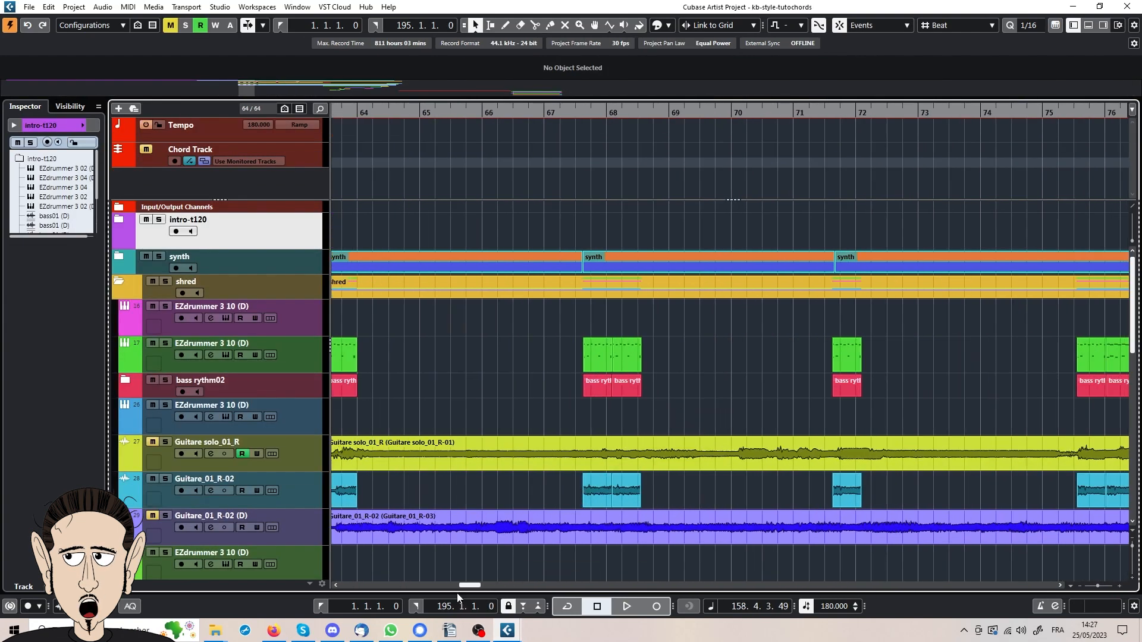
{"action": "left_click_drag", "start_coordinate": [465, 586], "coordinate": [513, 589]}
{"action": "scroll", "coordinate": [554, 448], "scroll_direction": "down", "scroll_amount": 2}
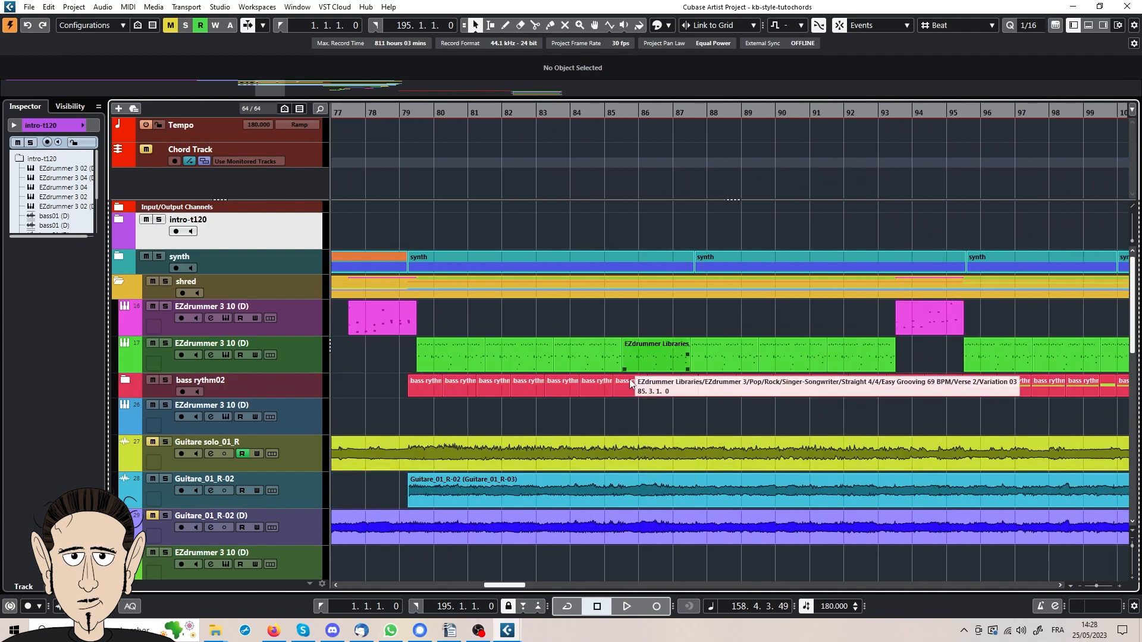
{"action": "left_click", "coordinate": [626, 491]}
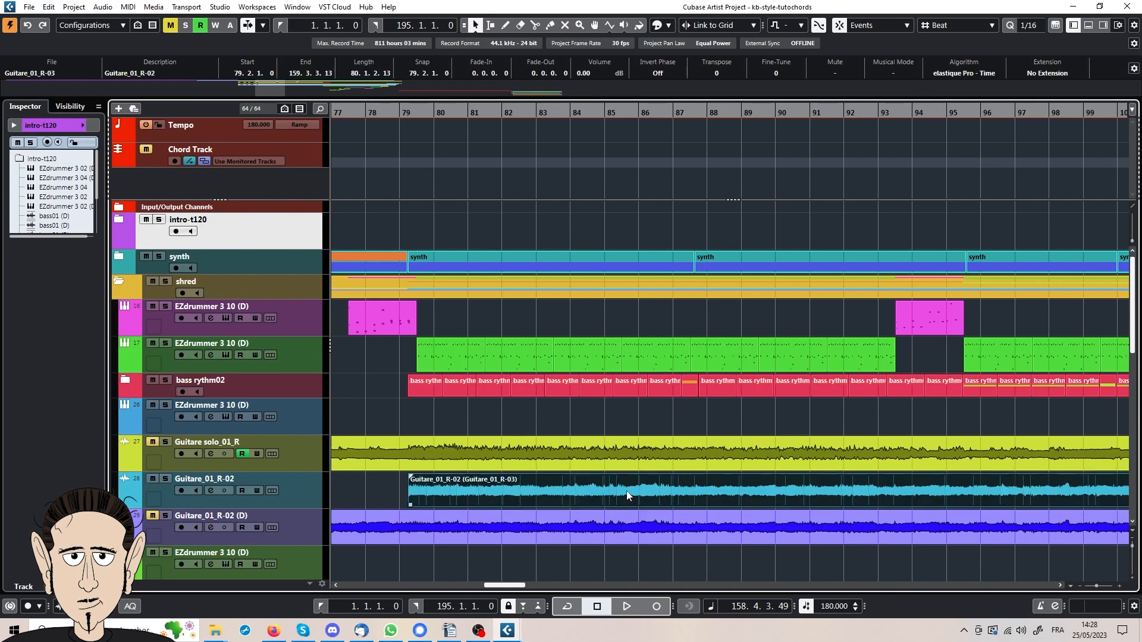
{"action": "left_click_drag", "start_coordinate": [625, 474], "coordinate": [586, 166]}
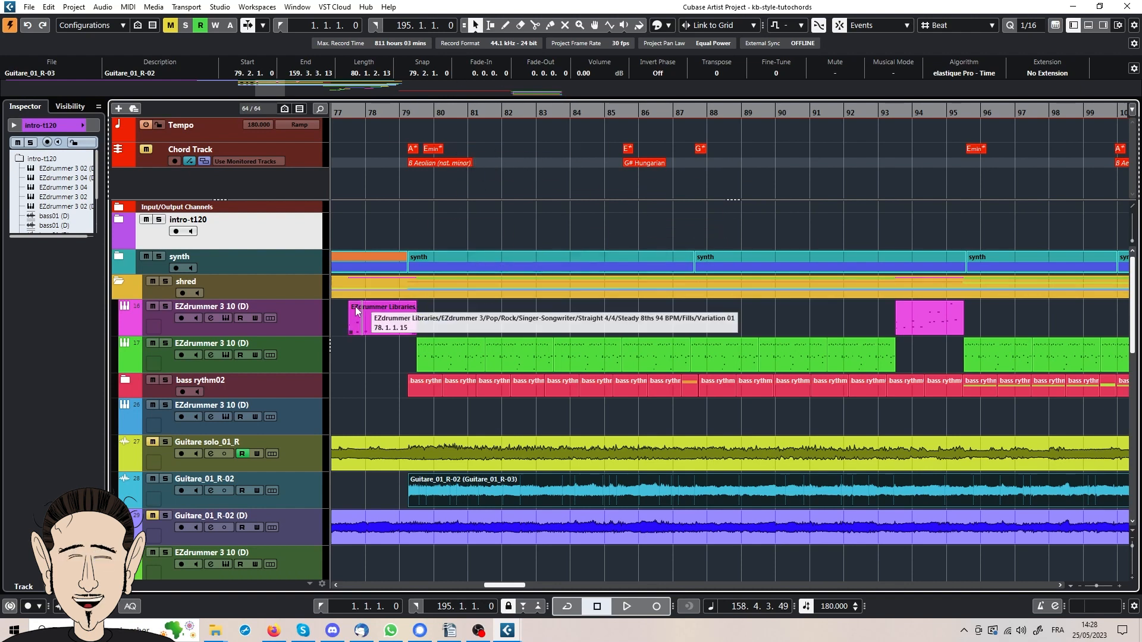
- Add a Retrologue instrument track below the first EZdrummer 3 10 (D) track and close its plug-in window
{"action": "right_click", "coordinate": [305, 315]}
{"action": "mouse_move", "coordinate": [363, 327]}
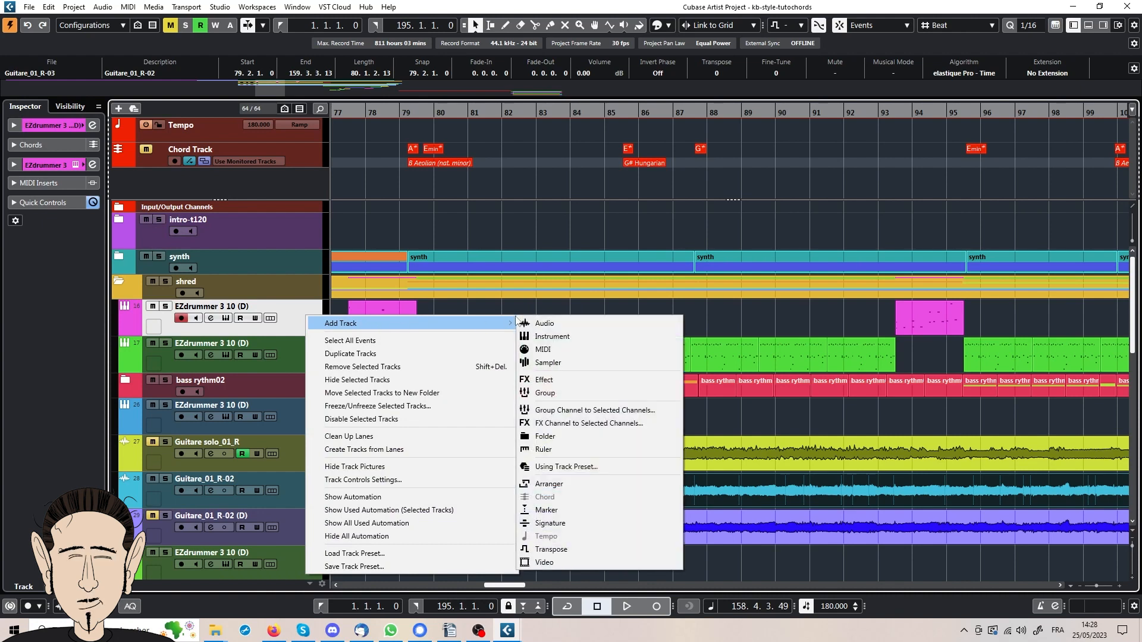
{"action": "left_click", "coordinate": [556, 341]}
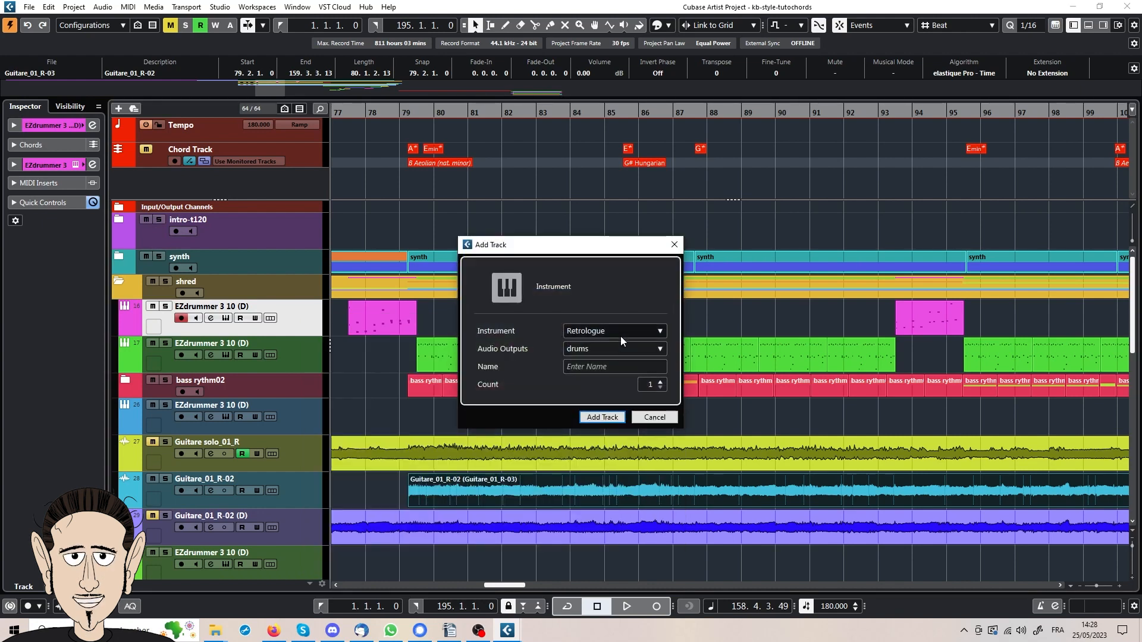
{"action": "left_click", "coordinate": [607, 419]}
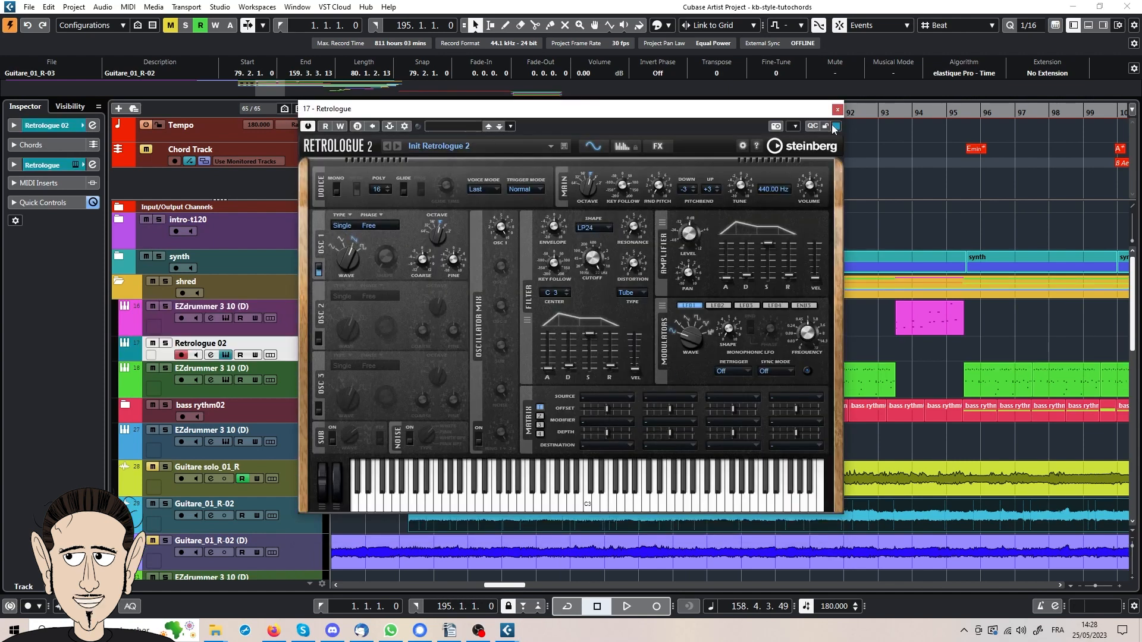
{"action": "left_click", "coordinate": [838, 109]}
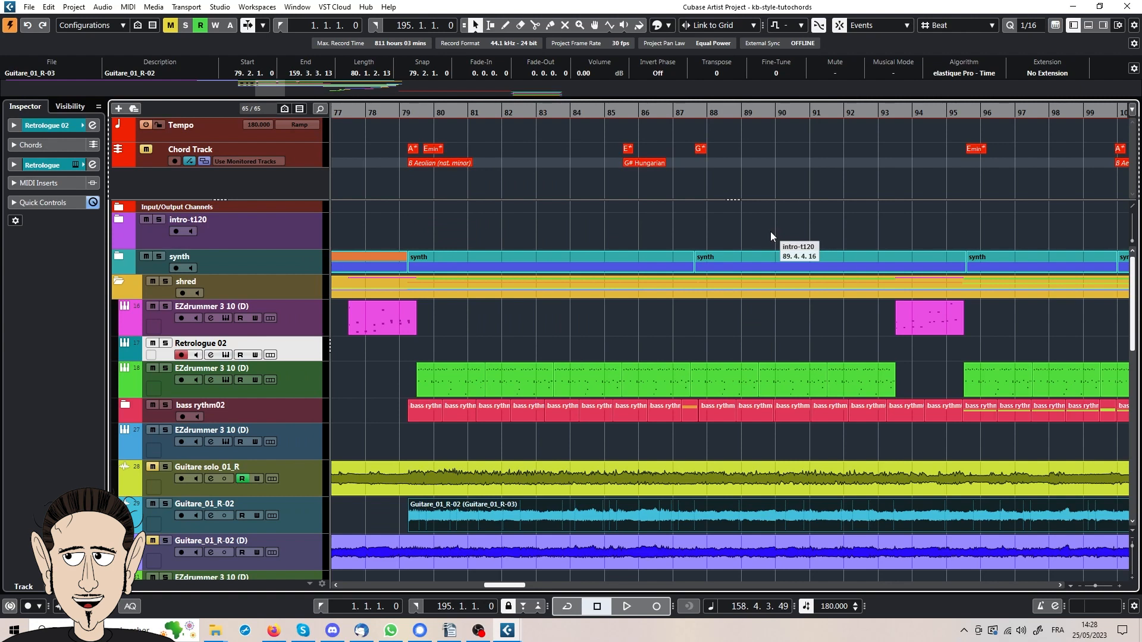
- Select all the chord events on the chord track and convert them into MIDI parts on the Retrologue 02 track
{"action": "scroll", "coordinate": [770, 230], "scroll_direction": "down", "scroll_amount": 6, "text": "ctrl"}
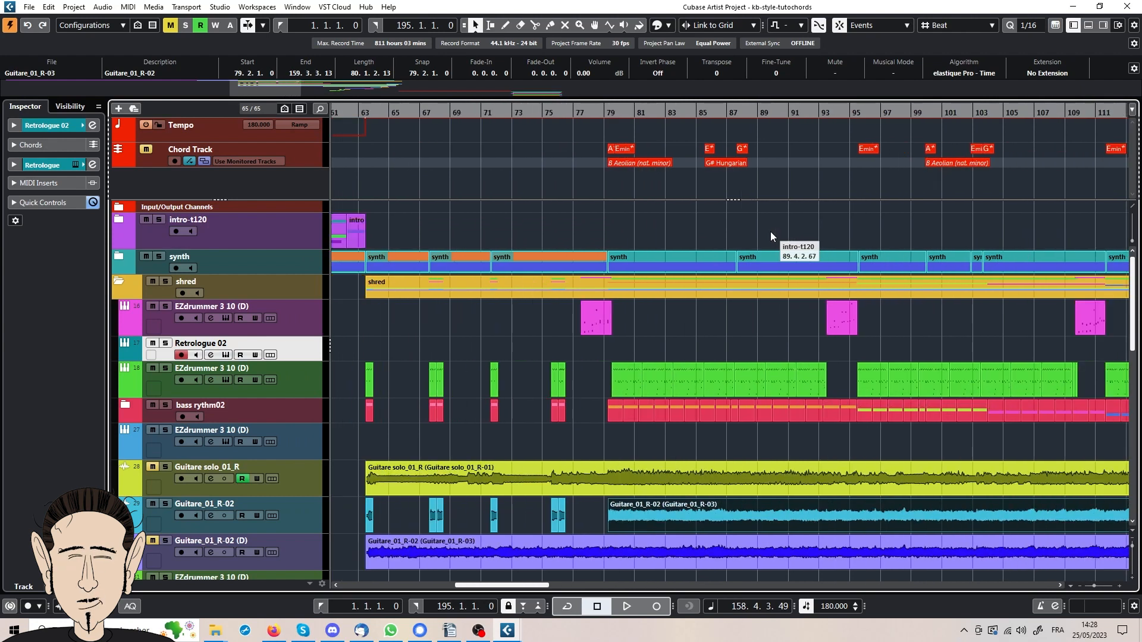
{"action": "left_click_drag", "start_coordinate": [472, 586], "coordinate": [558, 602]}
{"action": "scroll", "coordinate": [647, 377], "scroll_direction": "down", "scroll_amount": 2, "text": "ctrl"}
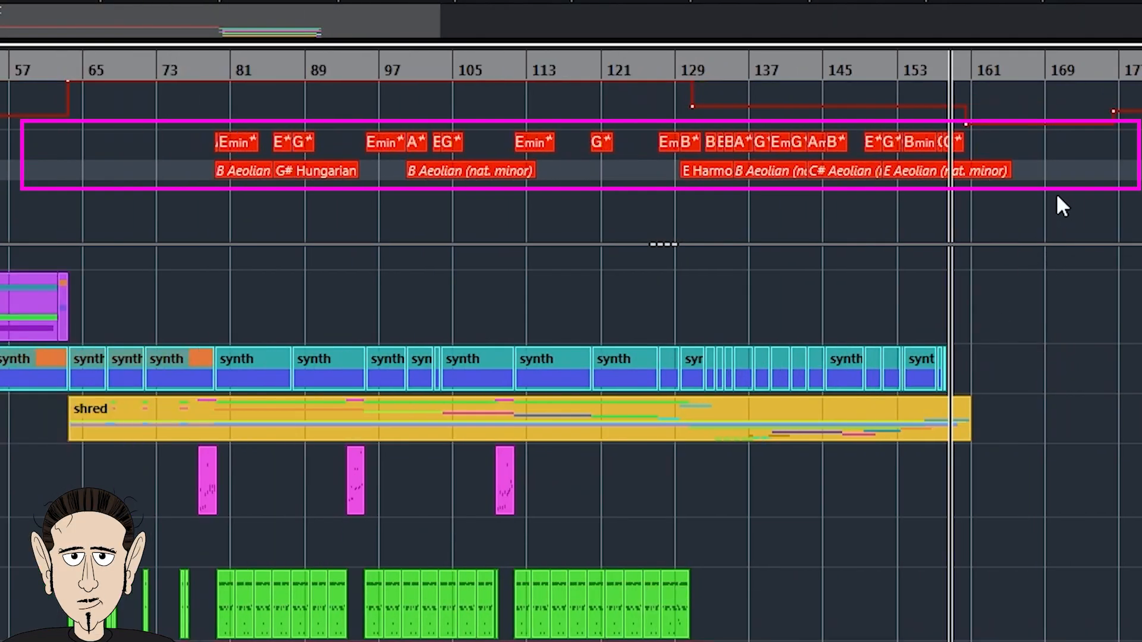
{"action": "left_click_drag", "start_coordinate": [900, 144], "coordinate": [184, 144]}
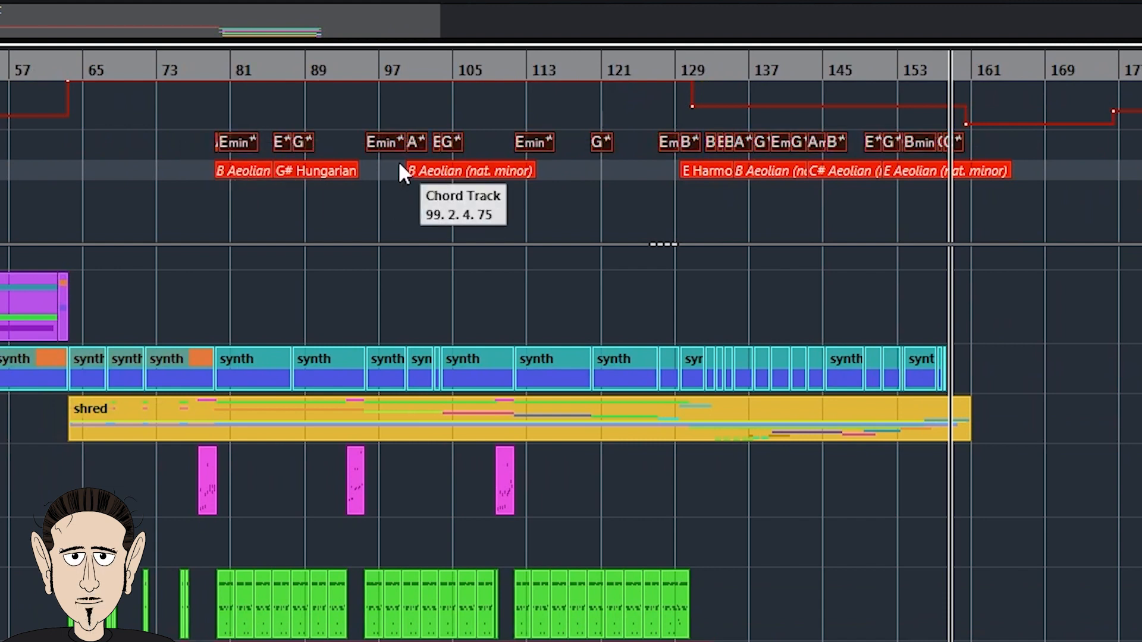
{"action": "left_click_drag", "start_coordinate": [380, 146], "coordinate": [373, 213]}
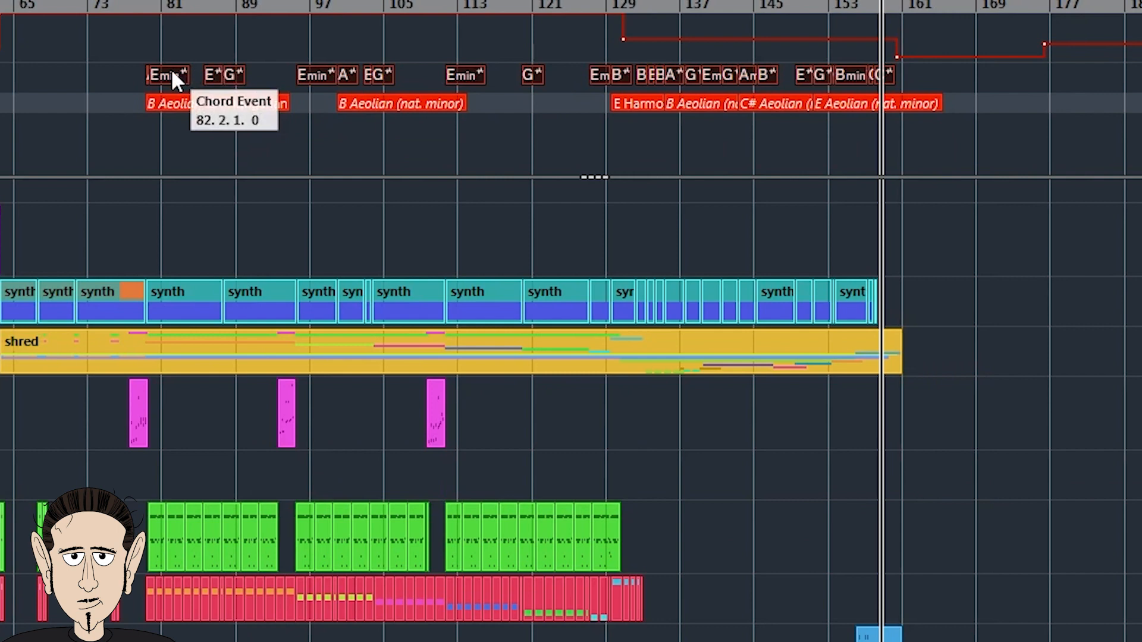
{"action": "left_click_drag", "start_coordinate": [170, 69], "coordinate": [145, 481]}
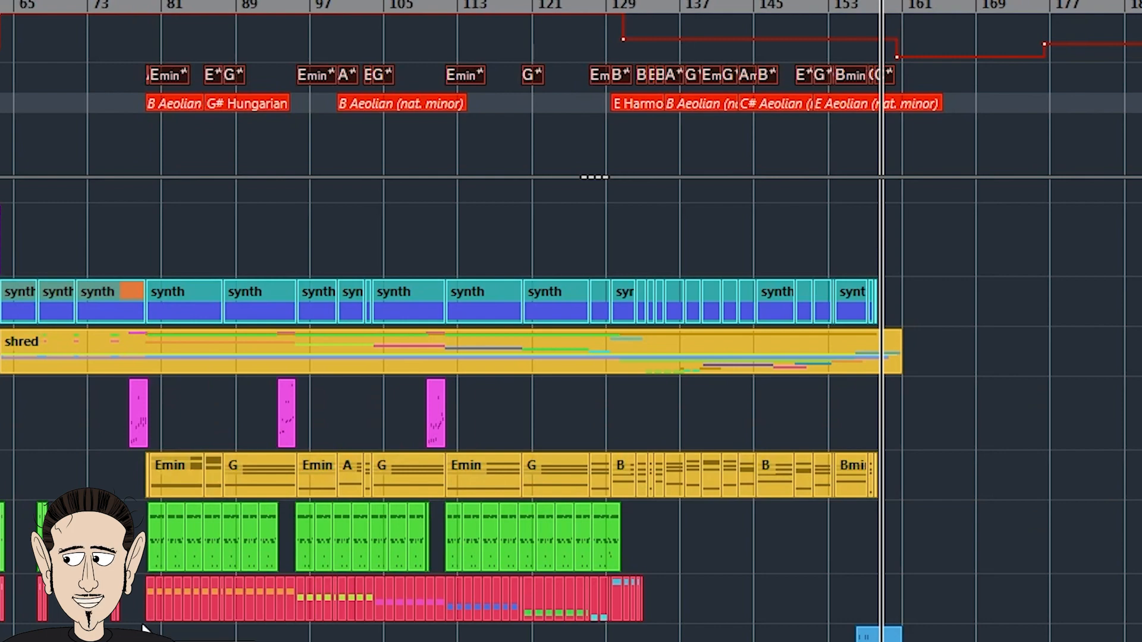
- Examine how the Retrologue 02 chord parts line up with the chord events and the other tracks from bar 79 on
{"action": "scroll", "coordinate": [143, 627], "scroll_direction": "up", "scroll_amount": 8}
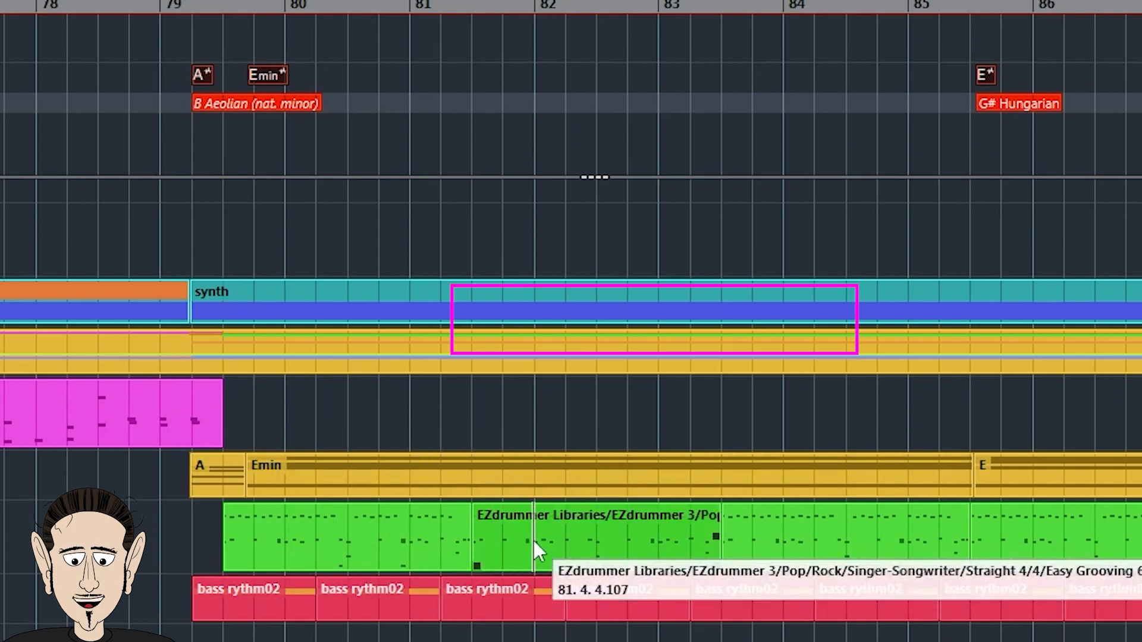
{"action": "scroll", "coordinate": [708, 612], "scroll_direction": "down", "scroll_amount": 3}
{"action": "scroll", "coordinate": [708, 613], "scroll_direction": "down", "scroll_amount": 3}
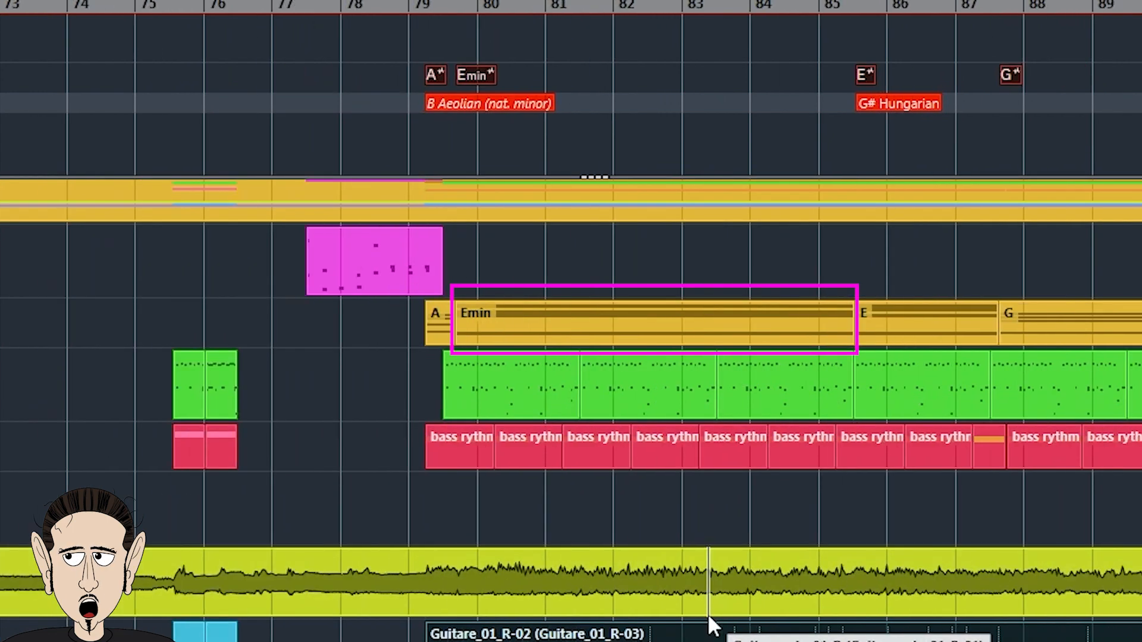
{"action": "scroll", "coordinate": [571, 321], "scroll_direction": "right", "scroll_amount": 10}
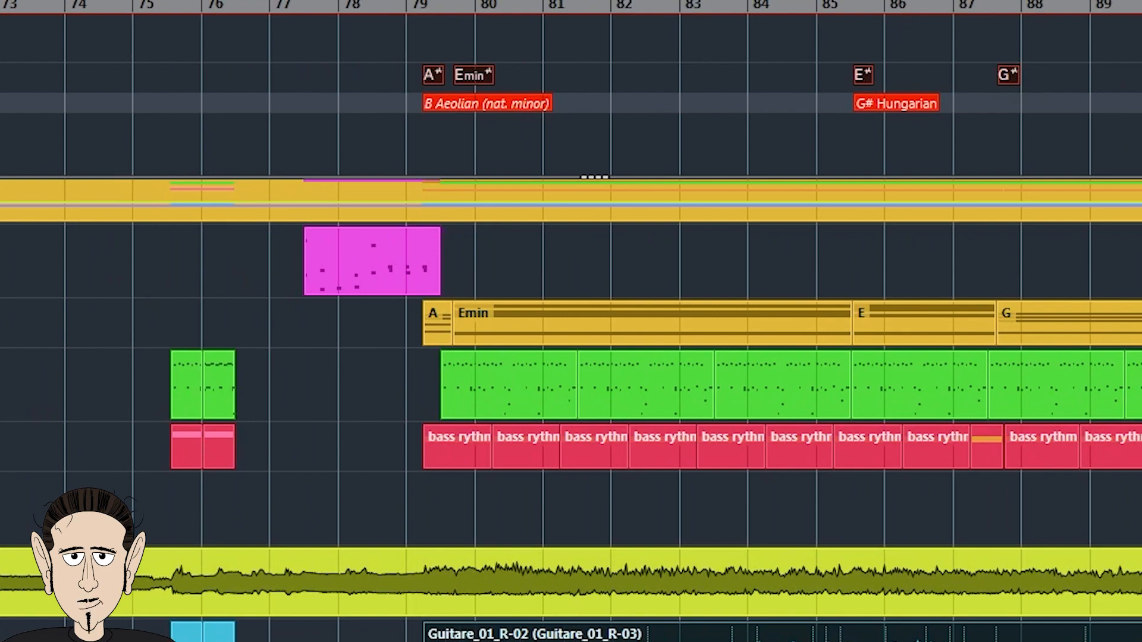
{"action": "scroll", "coordinate": [571, 321], "scroll_direction": "left", "scroll_amount": 1}
{"action": "scroll", "coordinate": [571, 321], "scroll_direction": "left", "scroll_amount": 4}
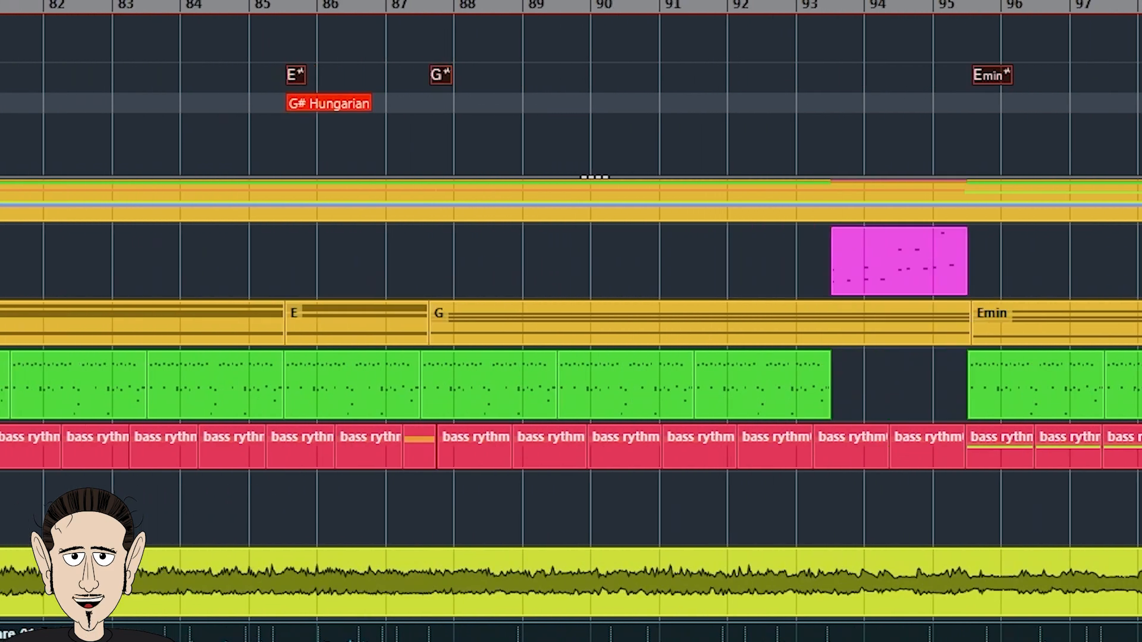
{"action": "scroll", "coordinate": [571, 321], "scroll_direction": "left", "scroll_amount": 8}
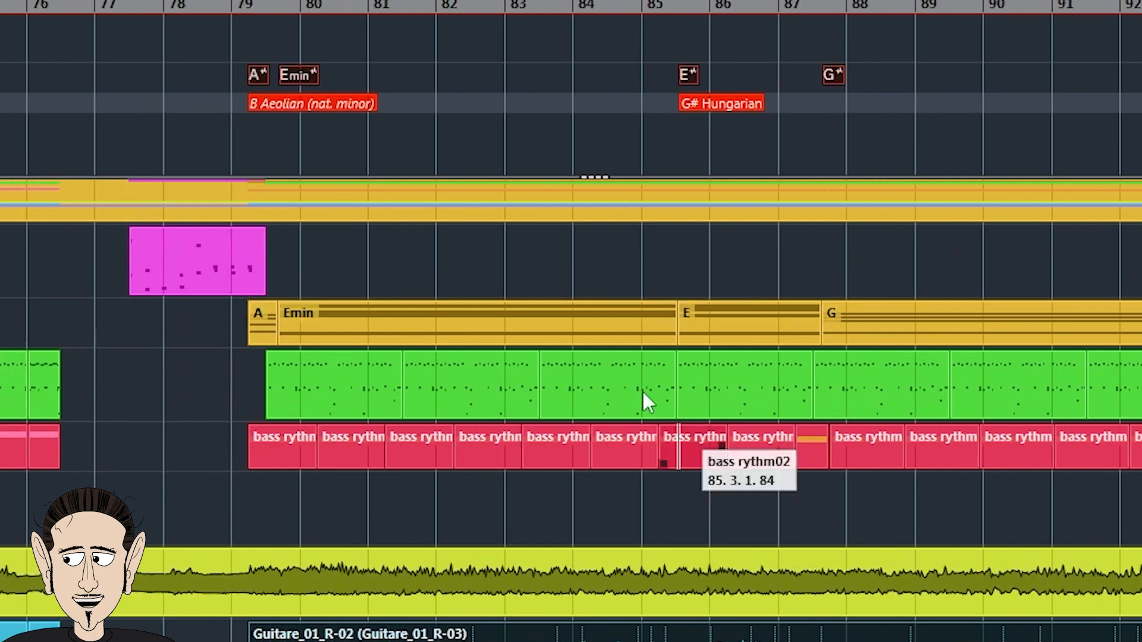